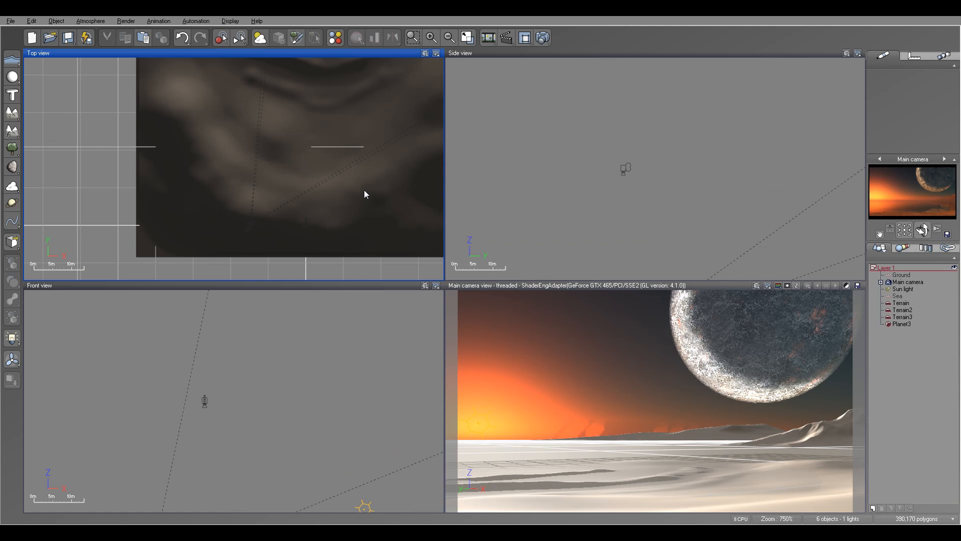
# Add an LR Rock to the scene and move it into the left foreground of the main camera's view.
pyautogui.scroll(5, 334, 177)
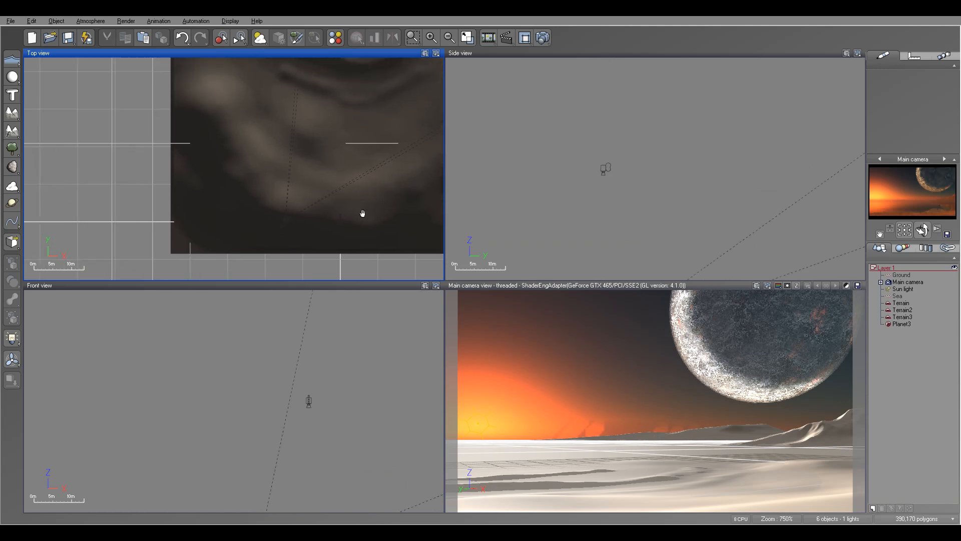
pyautogui.click(12, 167)
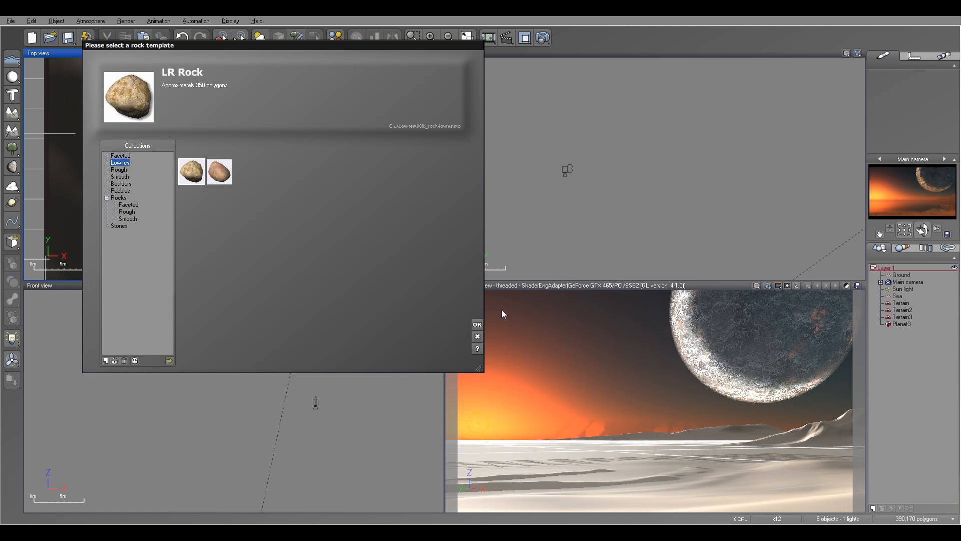
pyautogui.click(477, 325)
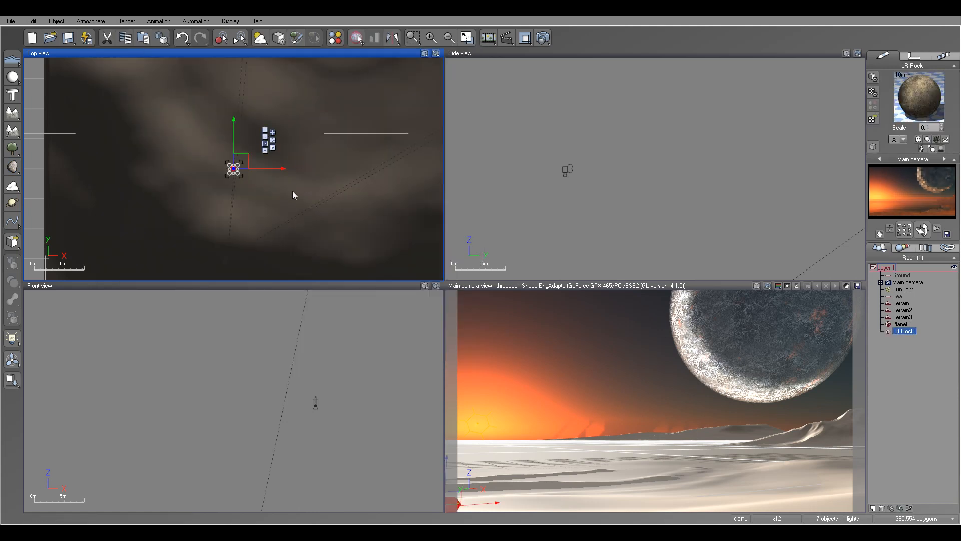
pyautogui.scroll(4, 285, 193)
pyautogui.moveTo(233, 144); pyautogui.dragTo(252, 156)
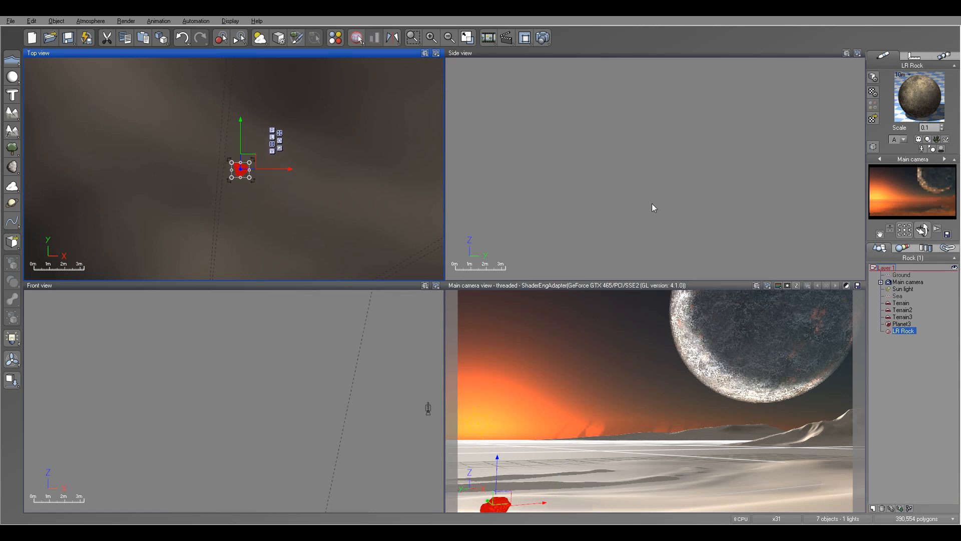
# Refine the first rock's position in the left foreground, drop it onto the terrain and sink it slightly into the sand.
pyautogui.scroll(-3, 645, 205)
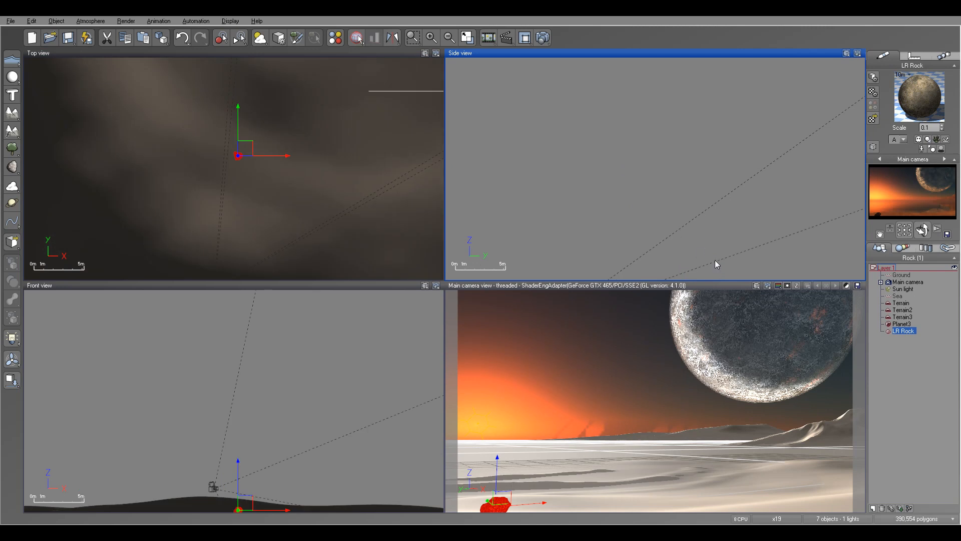
pyautogui.scroll(3, 701, 257)
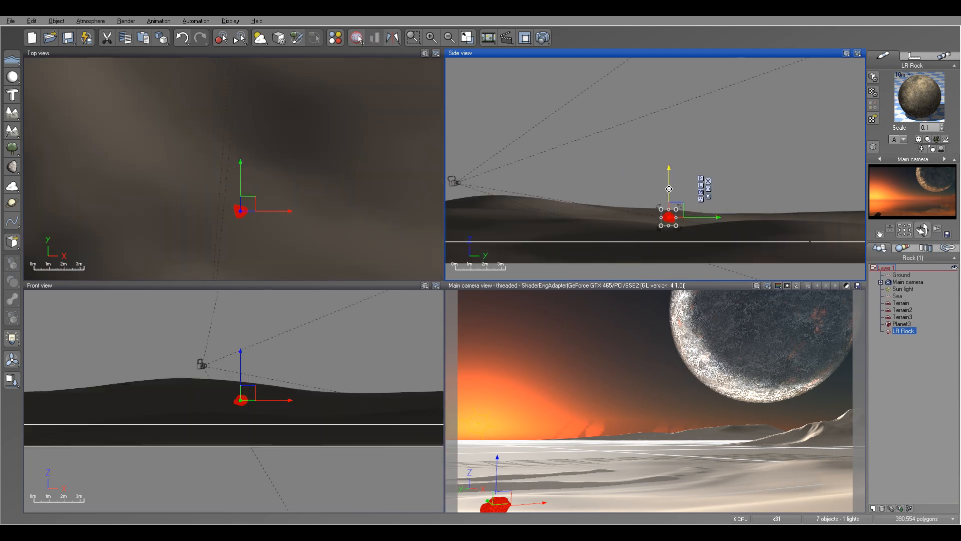
pyautogui.moveTo(669, 189); pyautogui.dragTo(669, 166)
pyautogui.moveTo(292, 198); pyautogui.dragTo(326, 151, button='right')
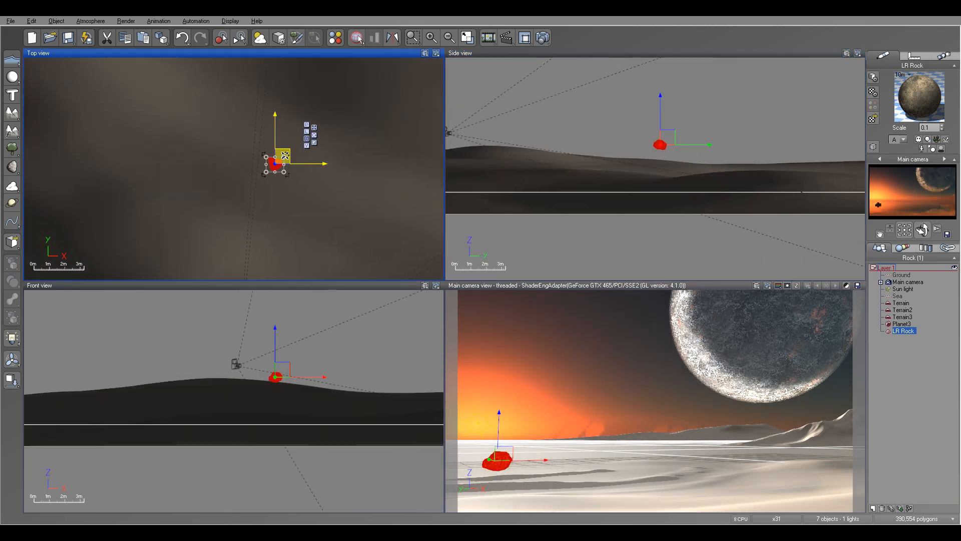
pyautogui.moveTo(284, 155); pyautogui.dragTo(286, 166)
pyautogui.click(12, 380)
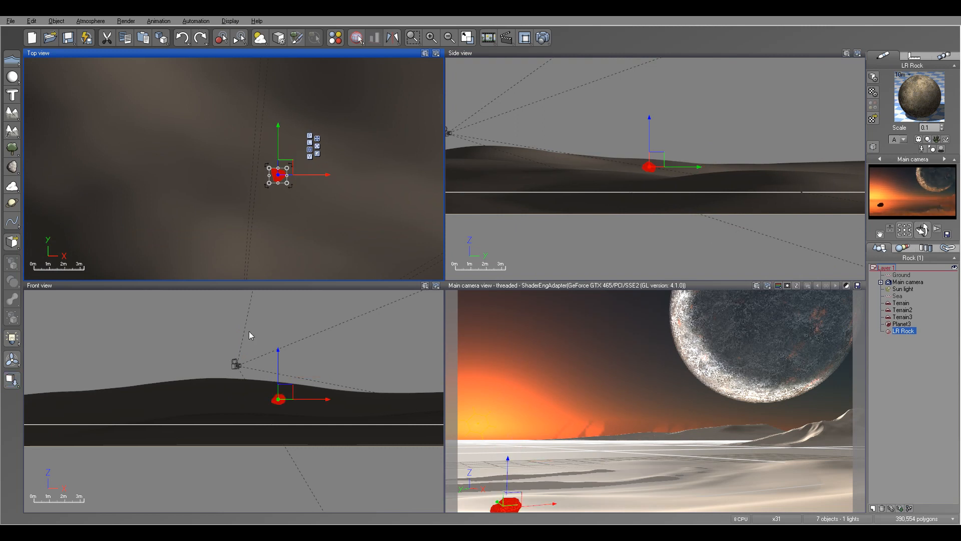
pyautogui.moveTo(324, 183); pyautogui.dragTo(375, 214, button='right')
pyautogui.moveTo(342, 195); pyautogui.dragTo(343, 182)
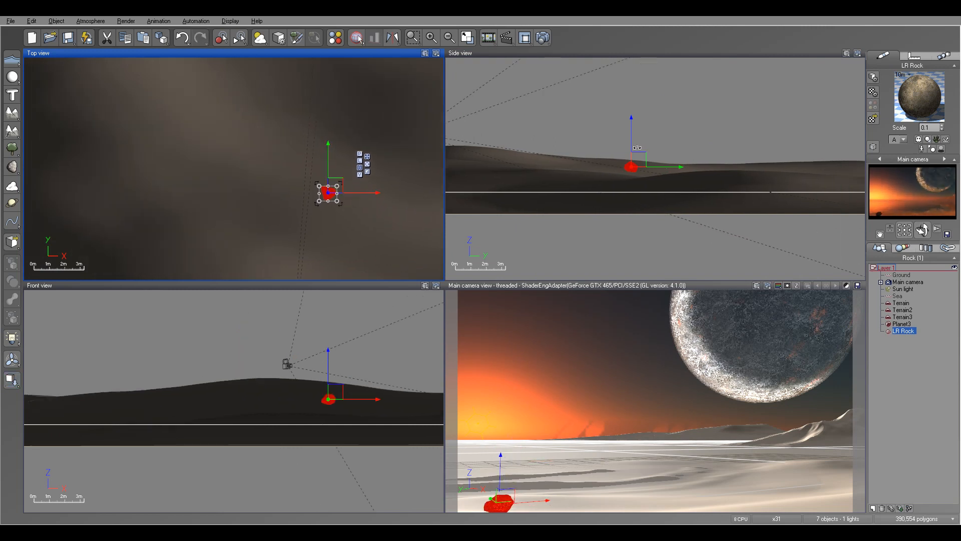
pyautogui.moveTo(641, 155); pyautogui.dragTo(642, 158)
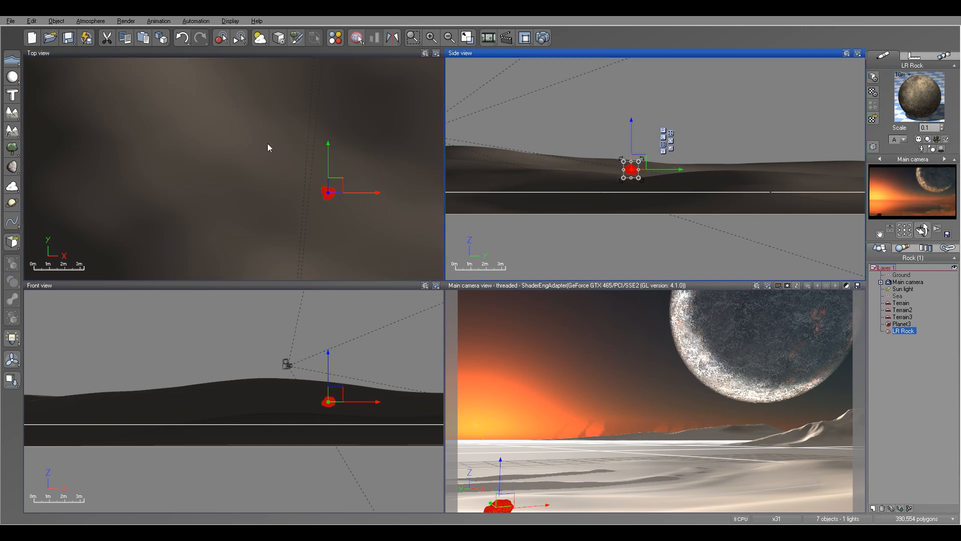
# Add a second rock in the right foreground of the camera view and seat it slightly sunken in the terrain.
pyautogui.click(12, 167)
pyautogui.moveTo(359, 203); pyautogui.dragTo(228, 166, button='right')
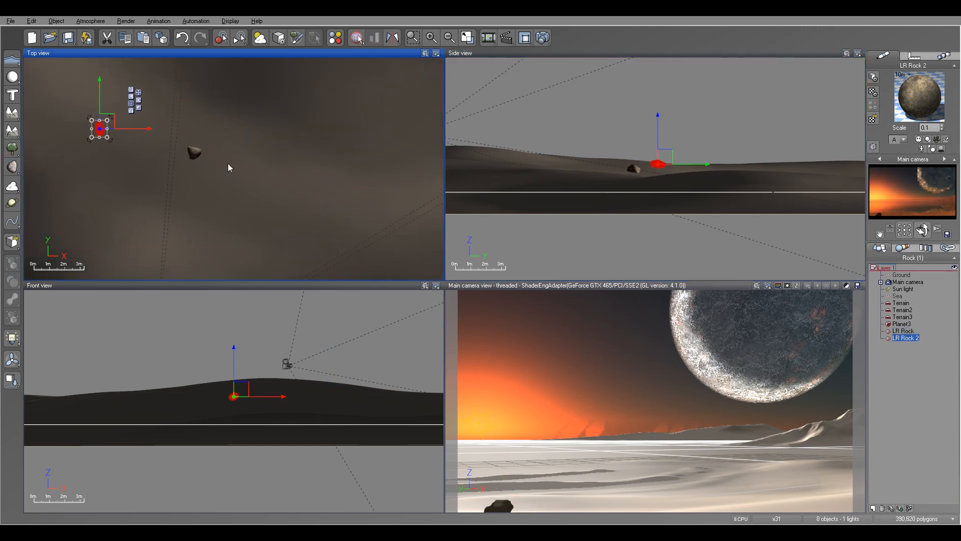
pyautogui.moveTo(120, 118); pyautogui.dragTo(423, 185)
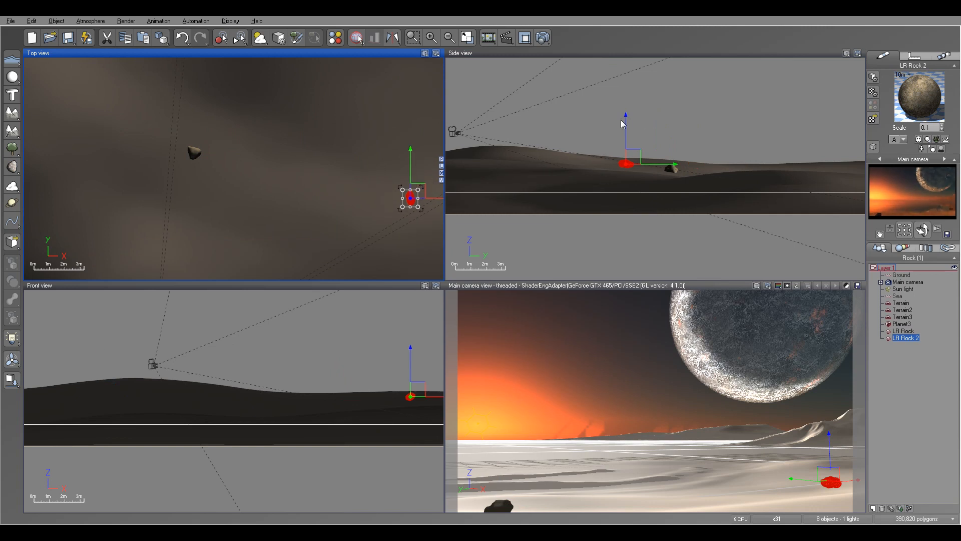
pyautogui.click(12, 380)
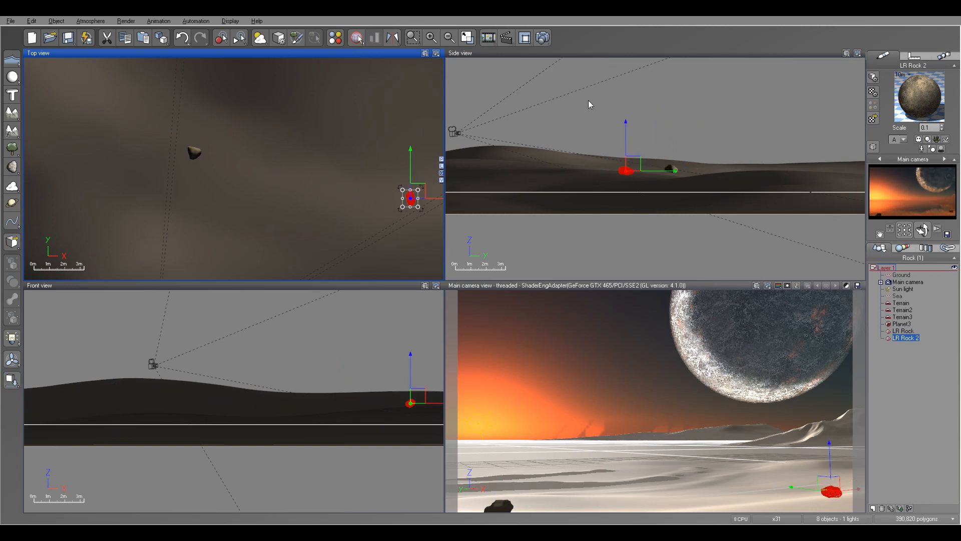
pyautogui.click(634, 169)
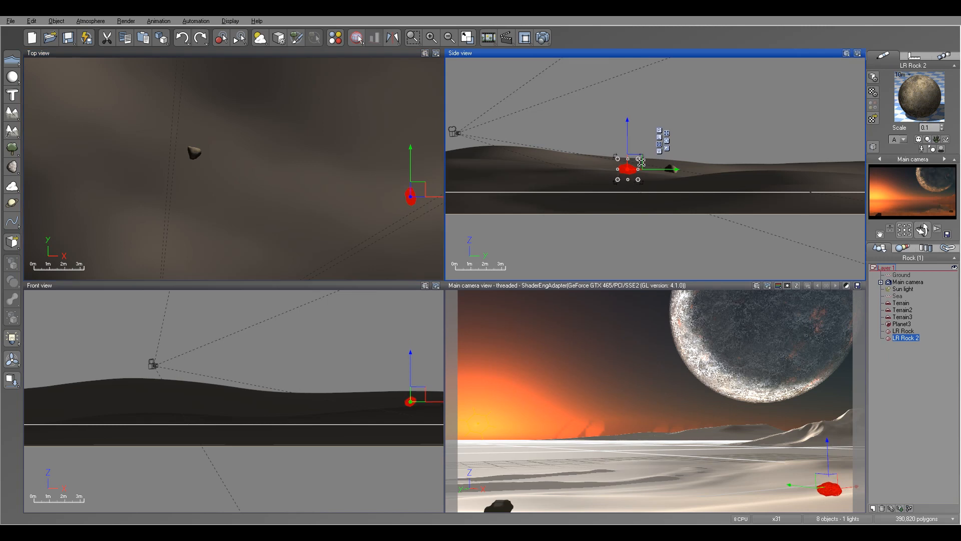
pyautogui.moveTo(630, 140); pyautogui.dragTo(630, 140)
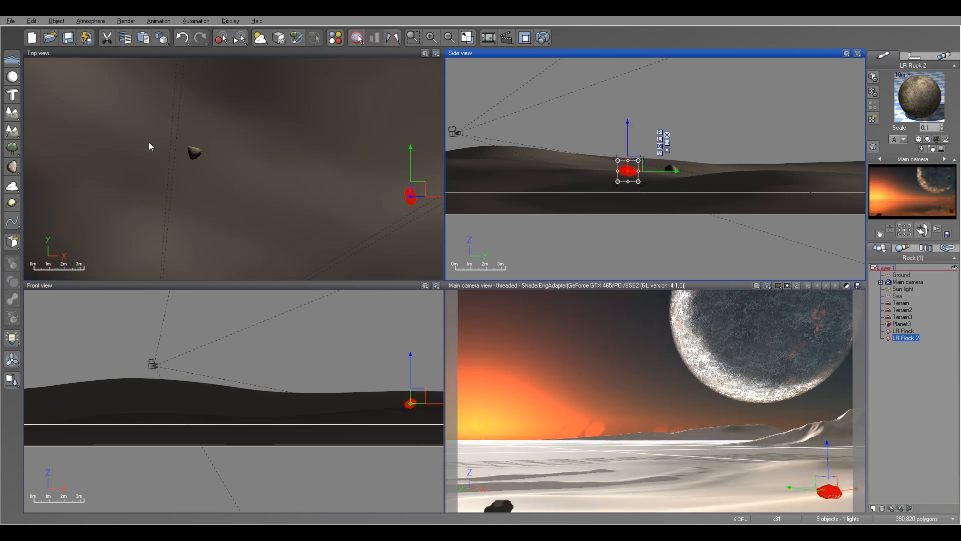
# Add a third rock and place it on the right side of the camera view, farther back than the second rock.
pyautogui.moveTo(105, 153); pyautogui.dragTo(1, 129, button='right')
pyautogui.moveTo(270, 203); pyautogui.dragTo(371, 140, button='right')
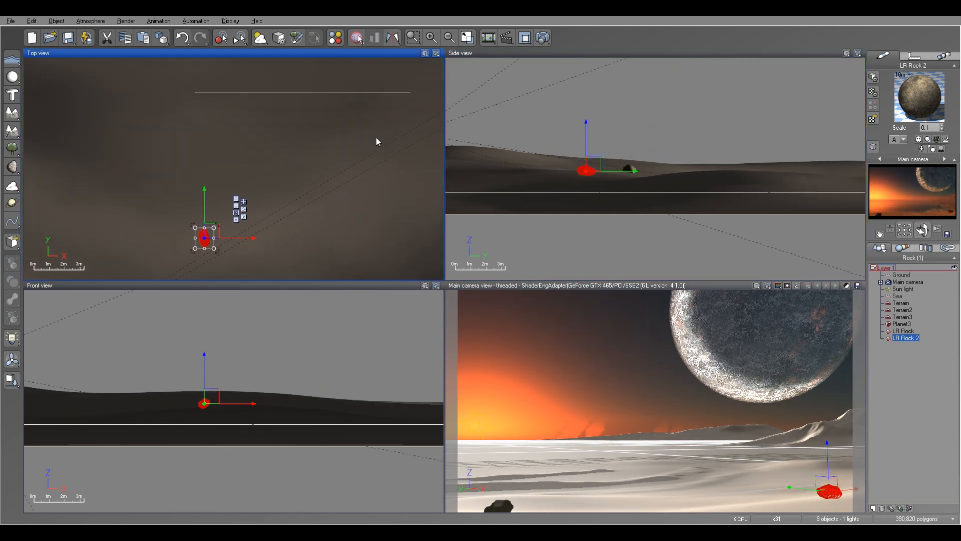
pyautogui.click(12, 167)
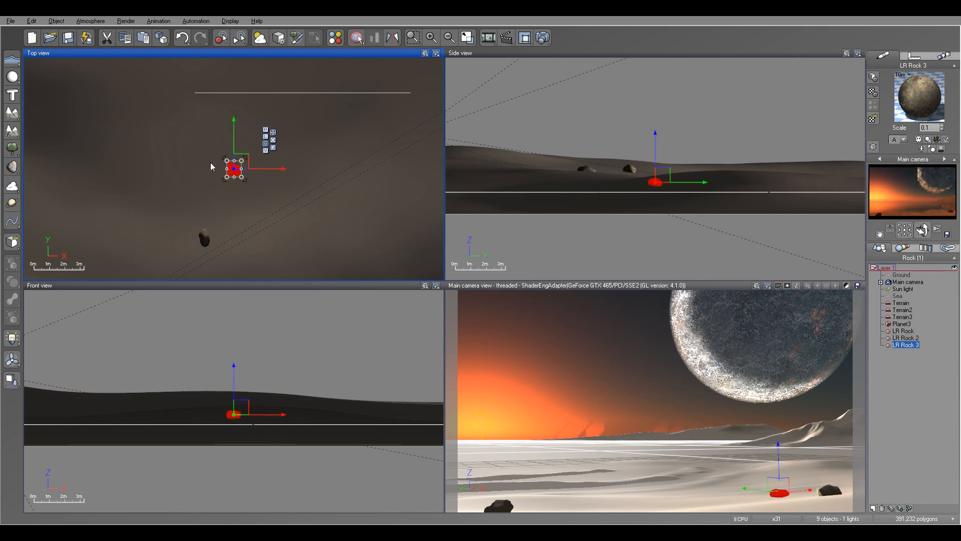
pyautogui.moveTo(250, 157); pyautogui.dragTo(374, 108)
pyautogui.moveTo(342, 131); pyautogui.dragTo(273, 189, button='right')
pyautogui.scroll(-4, 294, 174)
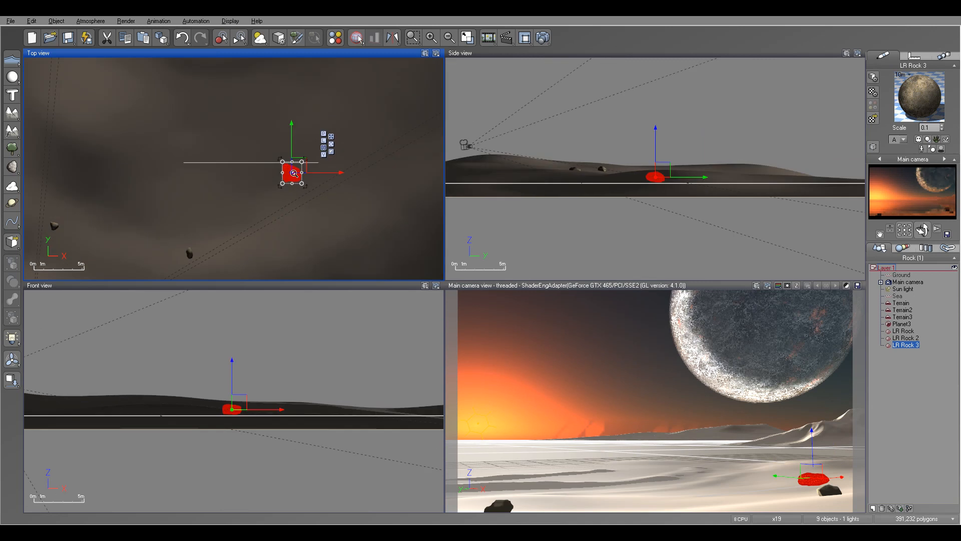
pyautogui.moveTo(350, 187); pyautogui.dragTo(277, 223, button='right')
pyautogui.moveTo(238, 194); pyautogui.dragTo(337, 114)
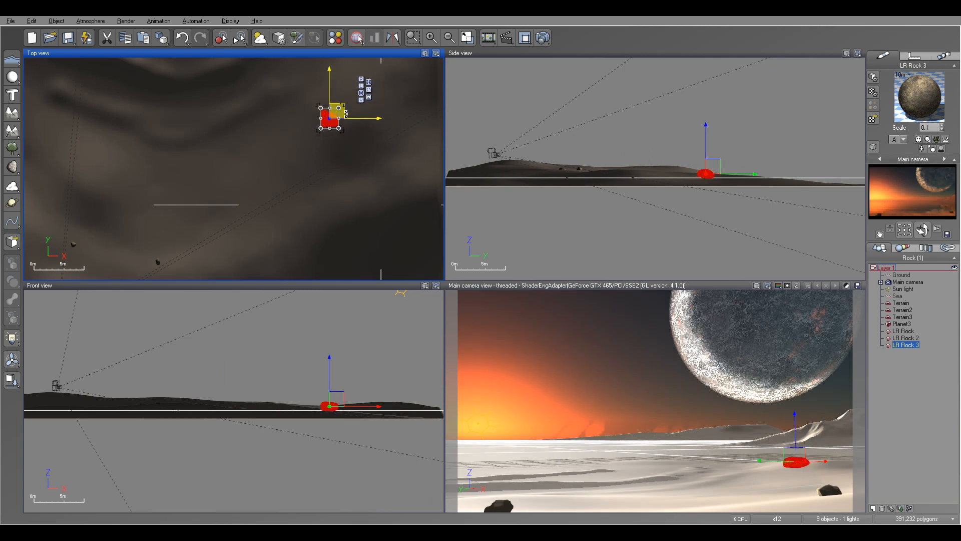
# Drop the third rock onto the terrain and lower it slightly into the ground.
pyautogui.click(707, 135)
pyautogui.click(12, 381)
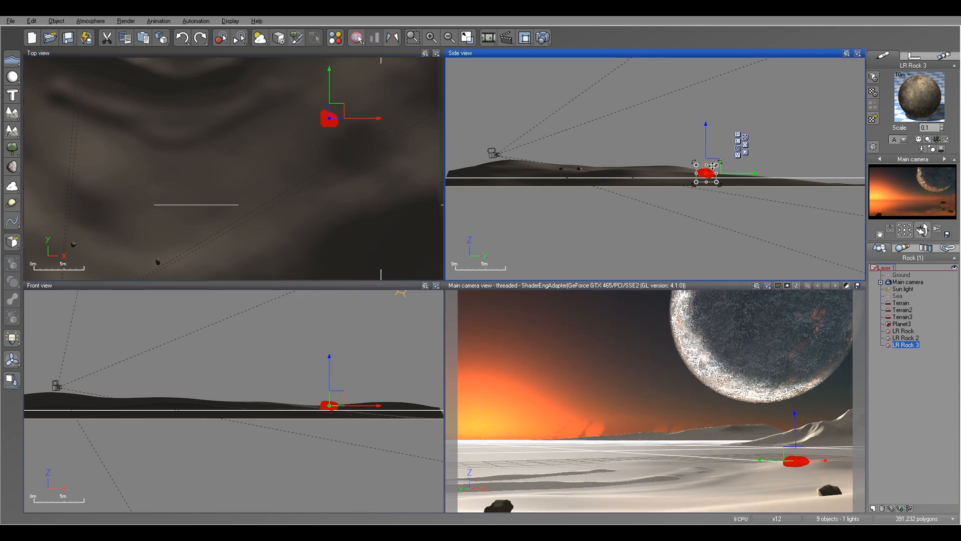
pyautogui.moveTo(706, 130); pyautogui.dragTo(705, 132)
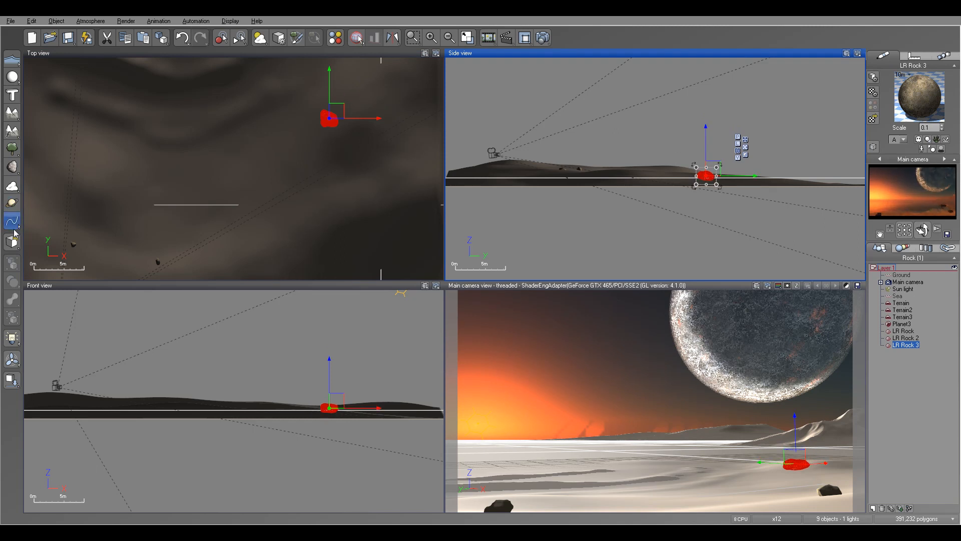
# Add a fourth rock, enlarge it and position it on the terrain just behind and to the right of the third rock.
pyautogui.click(12, 167)
pyautogui.click(242, 162)
pyautogui.moveTo(239, 164); pyautogui.dragTo(400, 81)
pyautogui.moveTo(680, 212); pyautogui.dragTo(605, 231, button='right')
pyautogui.moveTo(676, 187); pyautogui.dragTo(681, 182)
pyautogui.moveTo(404, 145); pyautogui.dragTo(415, 149)
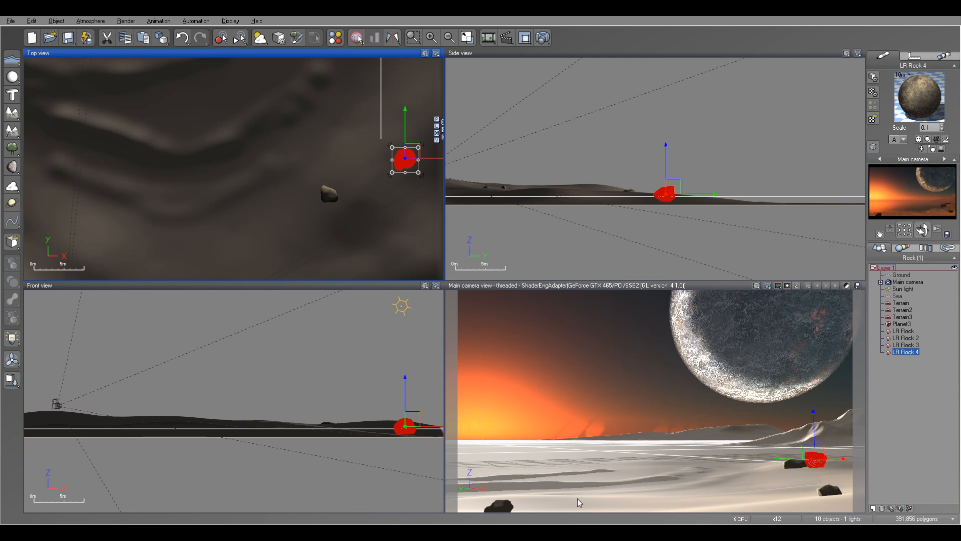
# Add a fifth rock, enlarge it and set it slightly into the terrain beside the first rock in the left foreground.
pyautogui.scroll(-5, 217, 148)
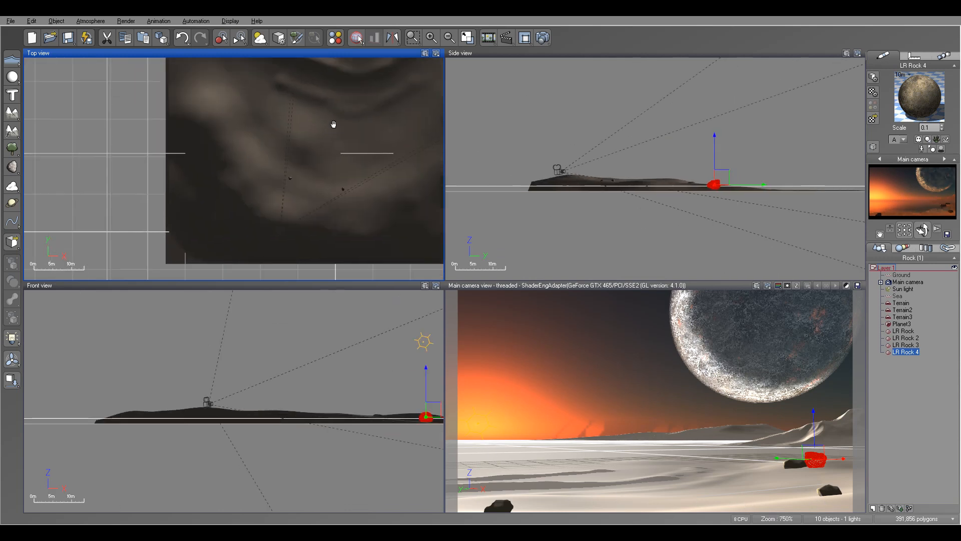
pyautogui.click(12, 167)
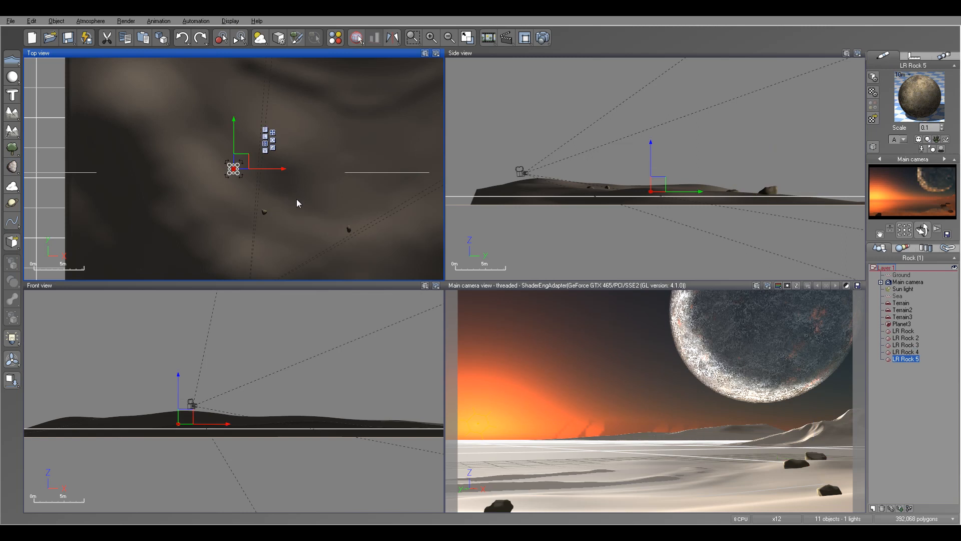
pyautogui.moveTo(245, 161); pyautogui.dragTo(278, 158)
pyautogui.scroll(5, 305, 173)
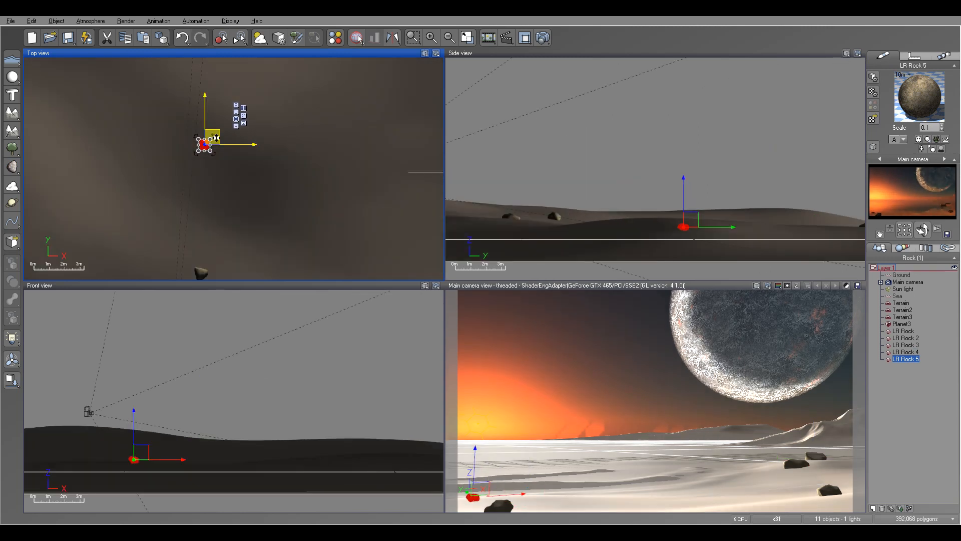
pyautogui.moveTo(213, 138)
pyautogui.mouseDown()
pyautogui.moveTo(244, 126)
pyautogui.moveTo(218, 139)
pyautogui.mouseUp()
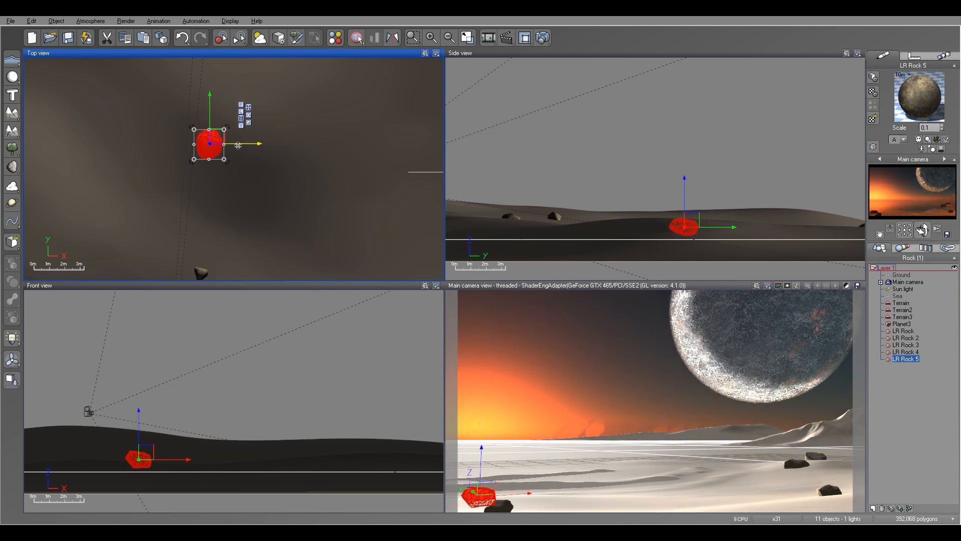
pyautogui.moveTo(217, 136); pyautogui.dragTo(219, 136)
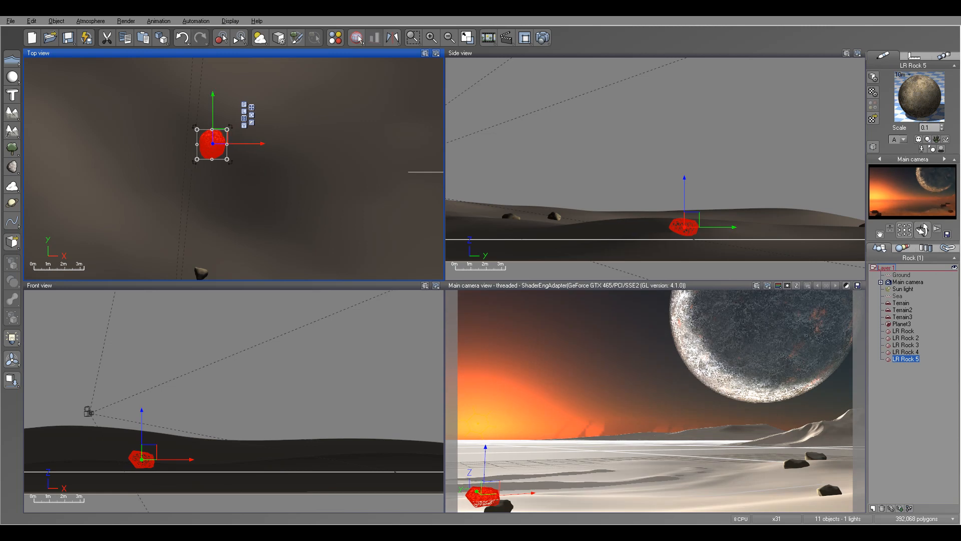
pyautogui.click(683, 187)
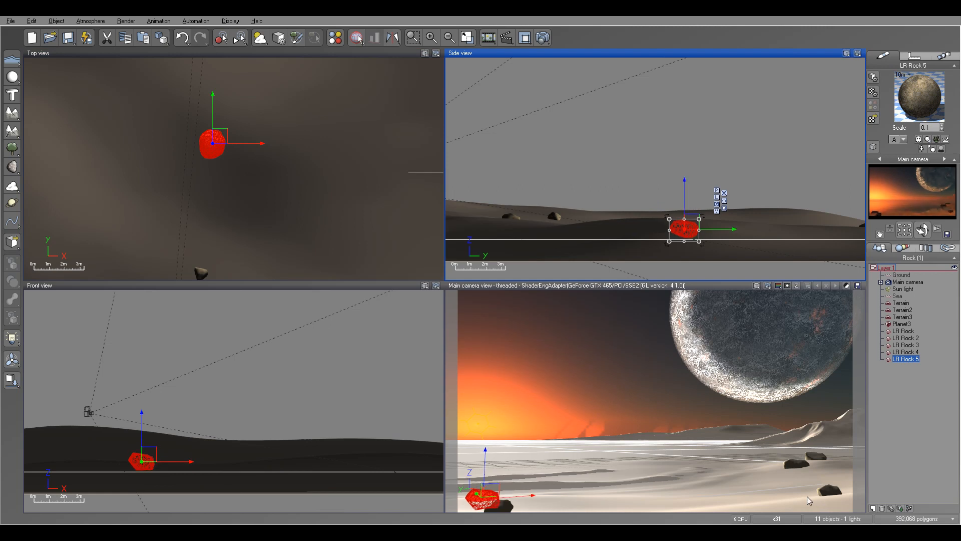
# Add a sixth rock, enlarge it and seat it in the terrain to the left of the third rock.
pyautogui.moveTo(283, 156); pyautogui.dragTo(121, 180, button='right')
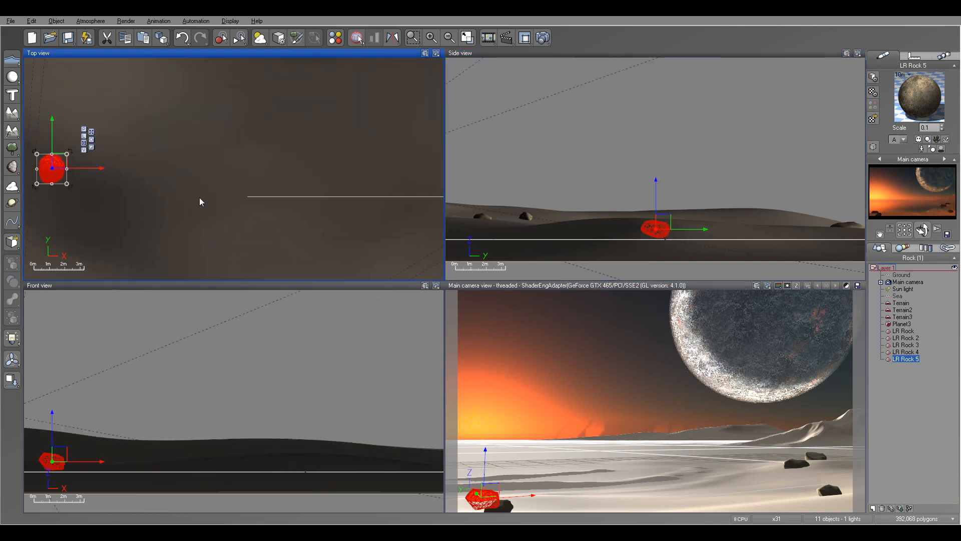
pyautogui.scroll(-2, 198, 197)
pyautogui.click(12, 167)
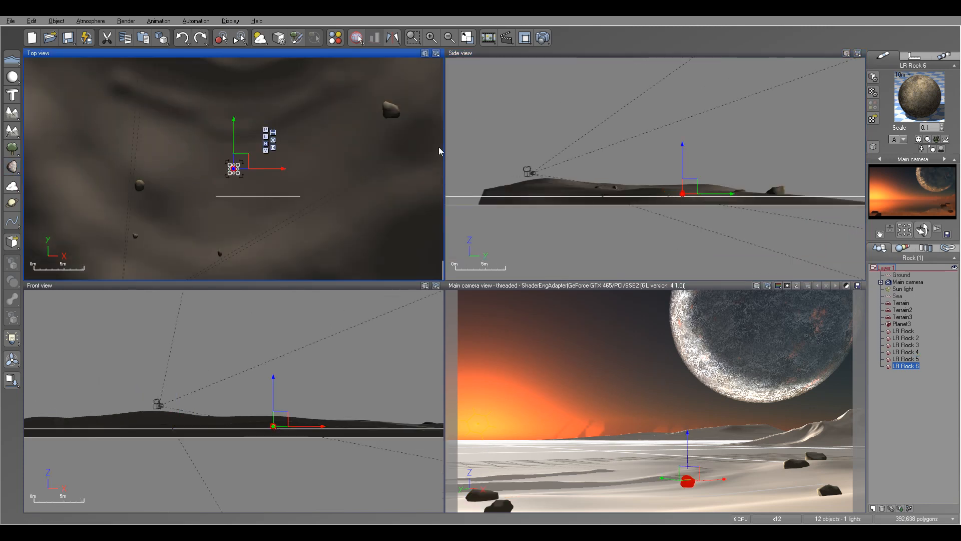
pyautogui.moveTo(188, 219); pyautogui.dragTo(333, 125)
pyautogui.moveTo(694, 161); pyautogui.dragTo(695, 164)
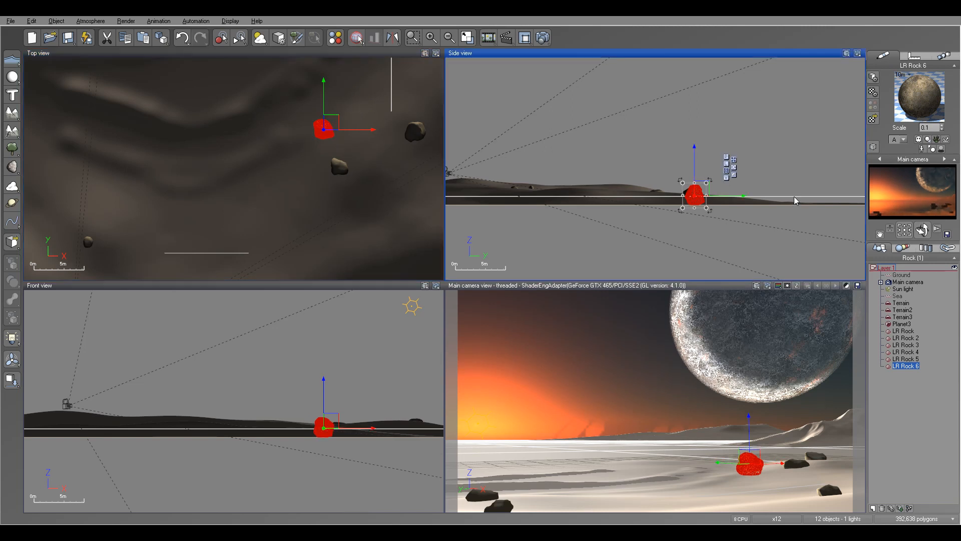
# Copy the material of the first Terrain object.
pyautogui.click(901, 303)
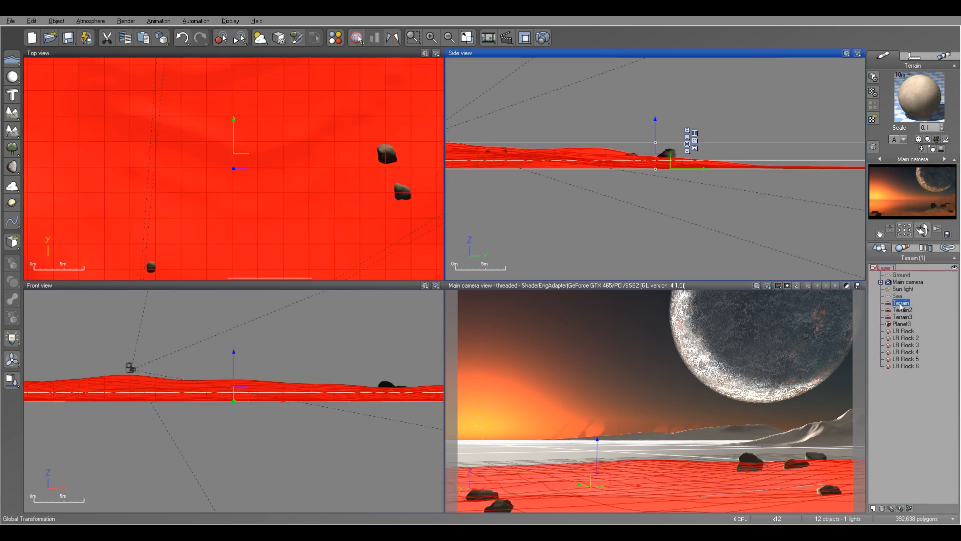
pyautogui.rightClick(903, 101)
pyautogui.click(927, 117)
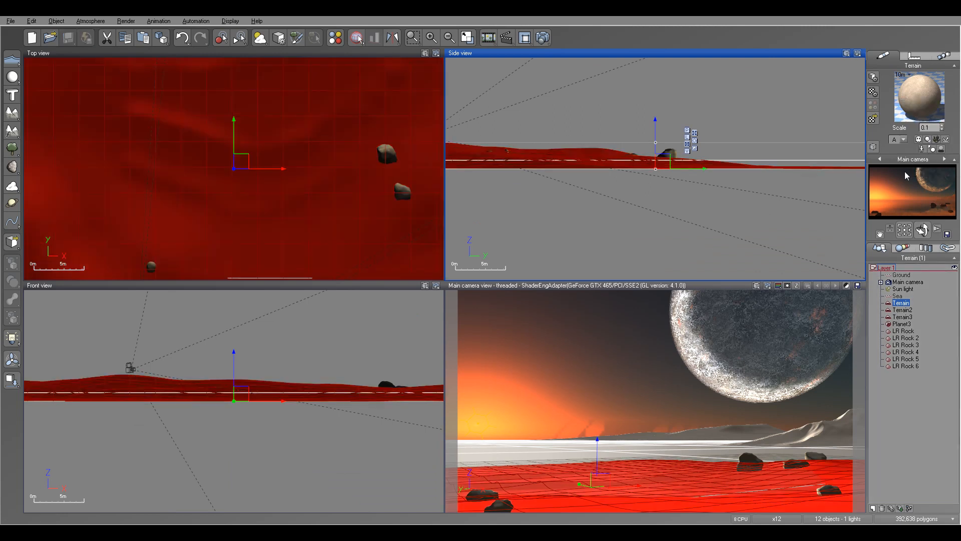
# Paste the copied terrain material onto all six rocks, LR Rock through LR Rock 6, at once.
pyautogui.click(905, 338)
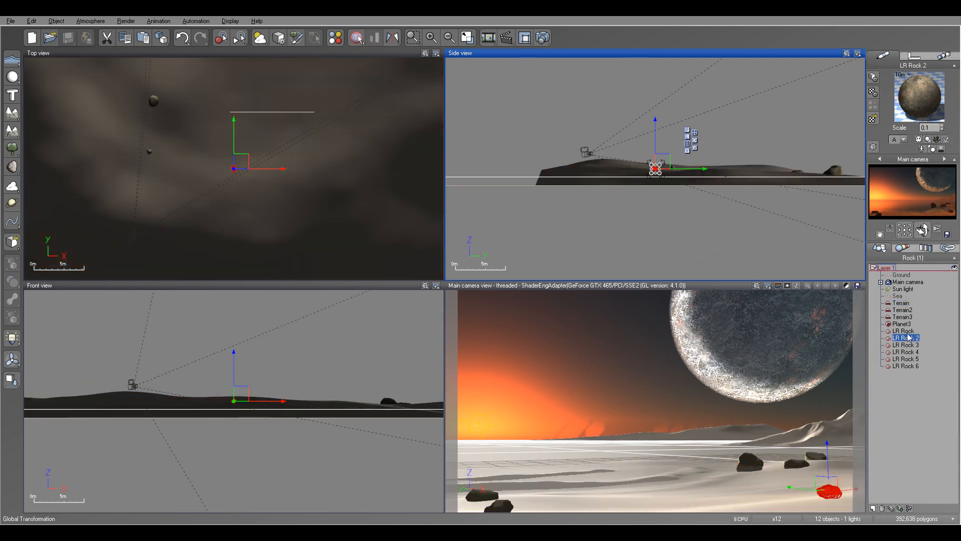
pyautogui.click(907, 331)
pyautogui.keyDown('shift'); pyautogui.click(917, 365); pyautogui.keyUp('shift')
pyautogui.rightClick(930, 97)
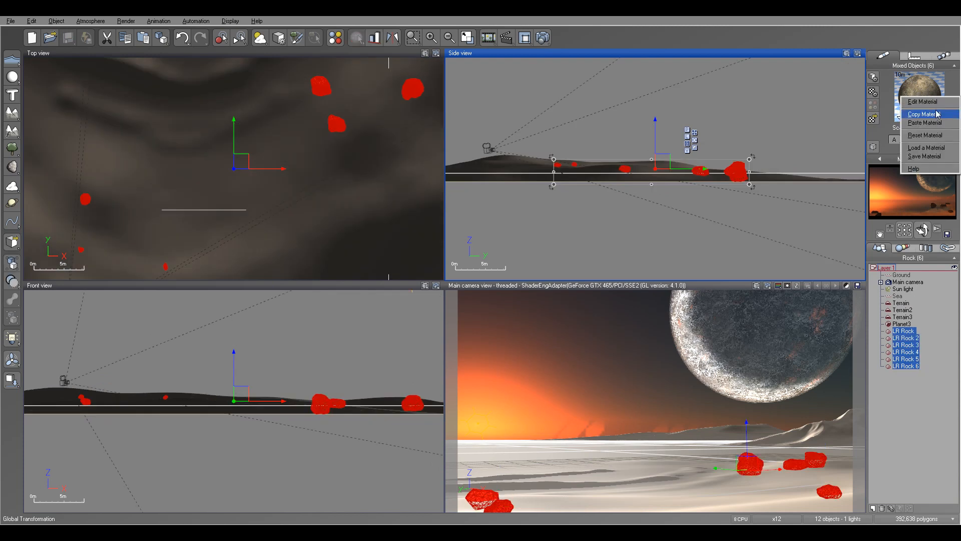
pyautogui.click(931, 102)
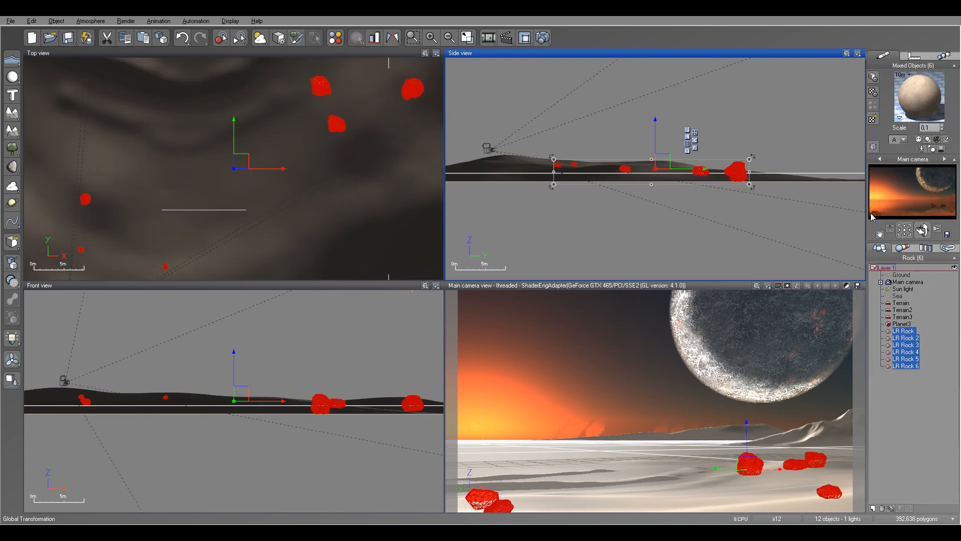
# Render the main camera view to check the rocks' new material, and close the render display.
pyautogui.click(543, 38)
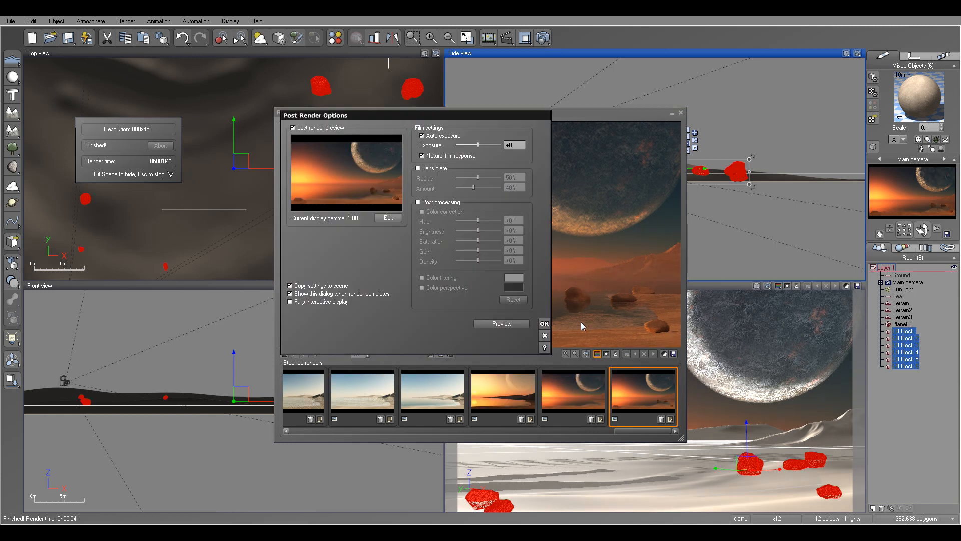
pyautogui.click(545, 323)
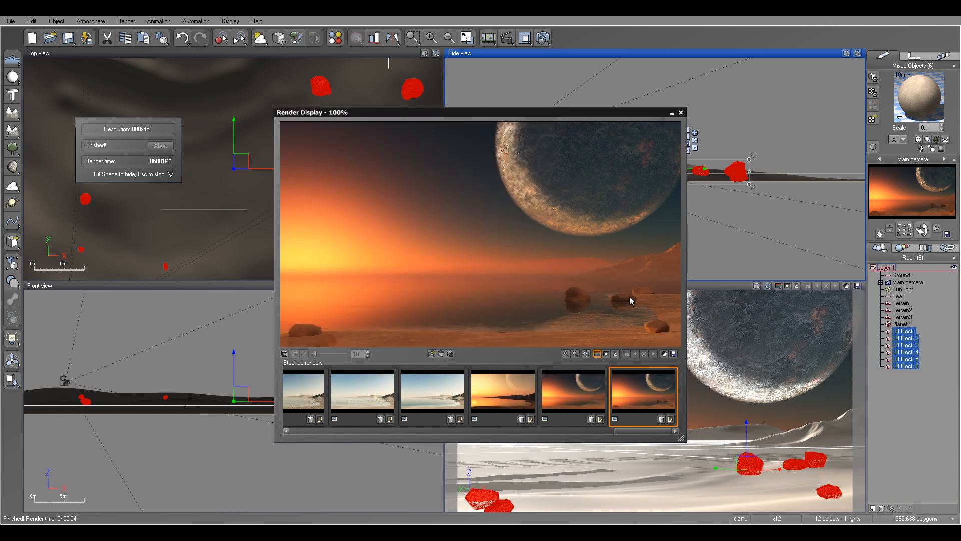
pyautogui.click(681, 113)
# Enlarge LR Rock 2 slightly and sink it a little deeper into the terrain.
pyautogui.click(911, 331)
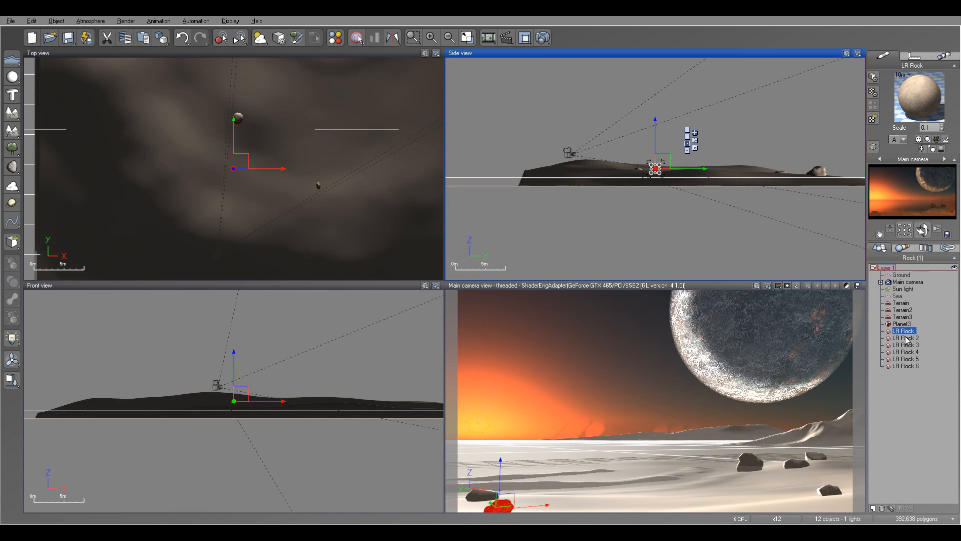
pyautogui.click(906, 338)
pyautogui.scroll(5, 659, 164)
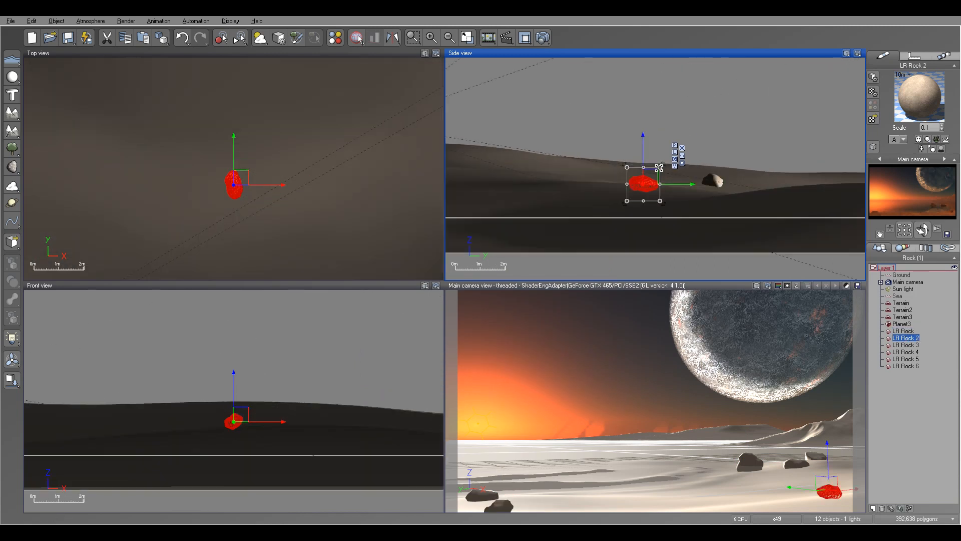
pyautogui.moveTo(661, 171); pyautogui.dragTo(646, 143)
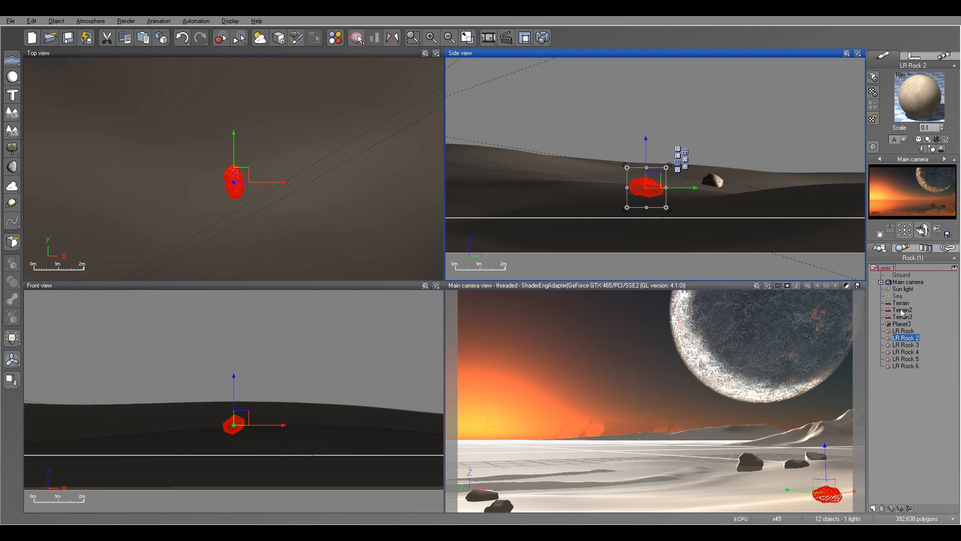
# Lower LR Rock 3, LR Rock 4, LR Rock 5 and LR Rock 6 slightly deeper into the terrain.
pyautogui.click(903, 345)
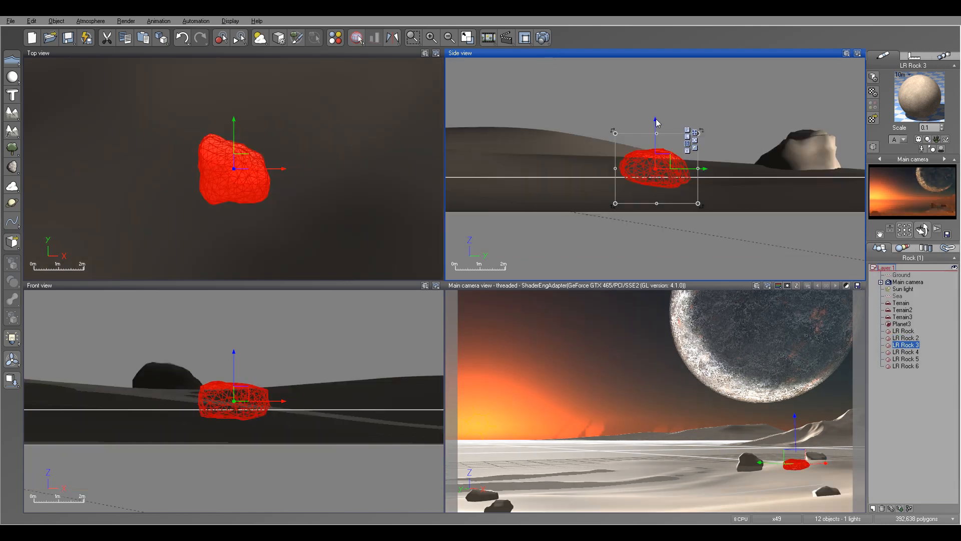
pyautogui.moveTo(656, 124); pyautogui.dragTo(656, 129)
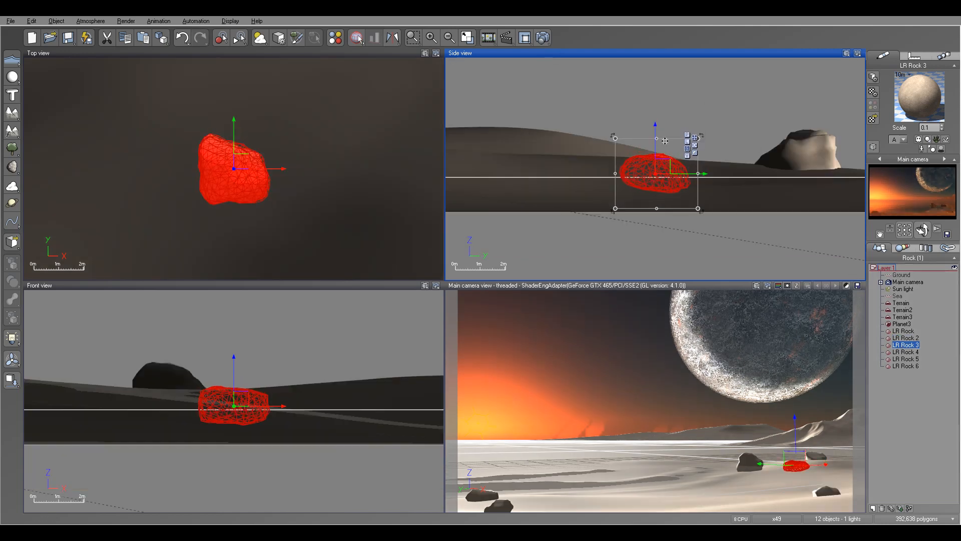
pyautogui.click(905, 352)
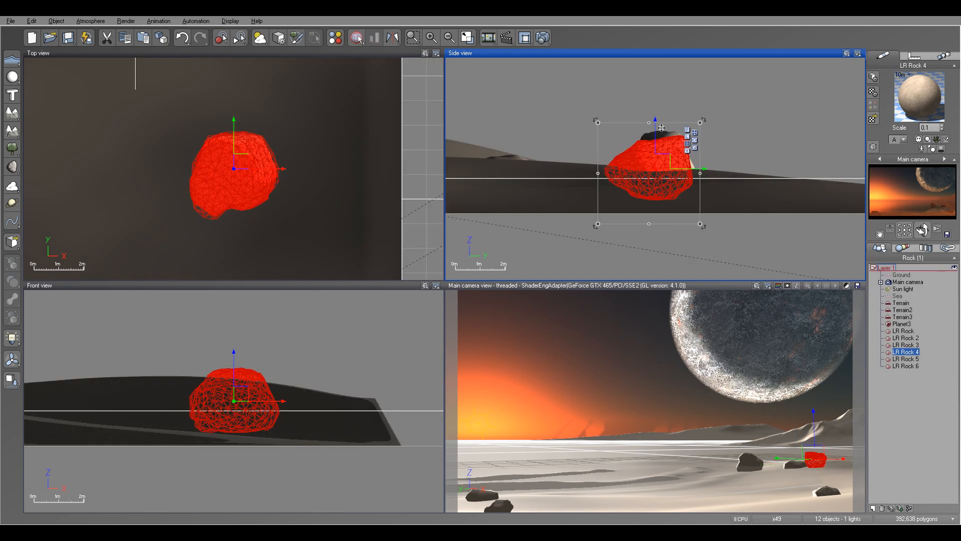
pyautogui.moveTo(656, 132); pyautogui.dragTo(656, 134)
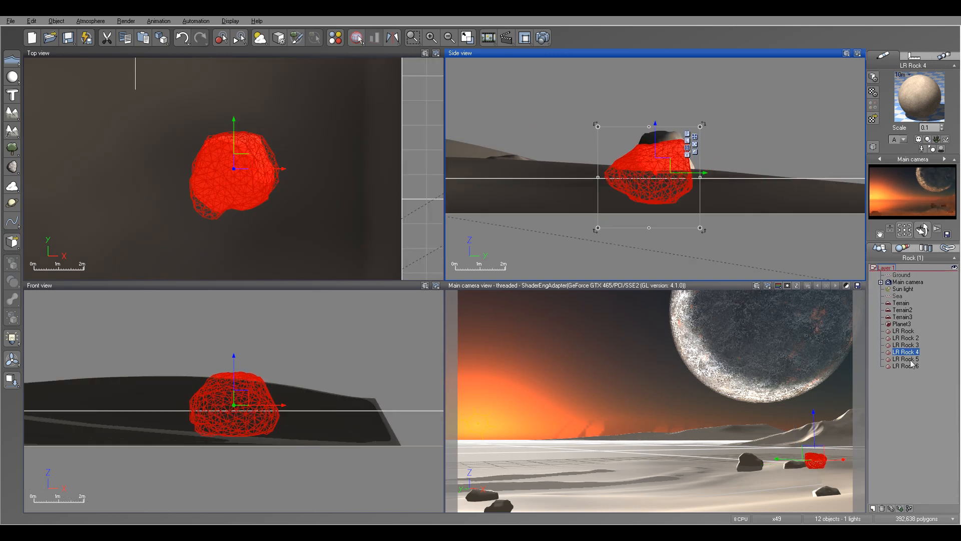
pyautogui.click(906, 359)
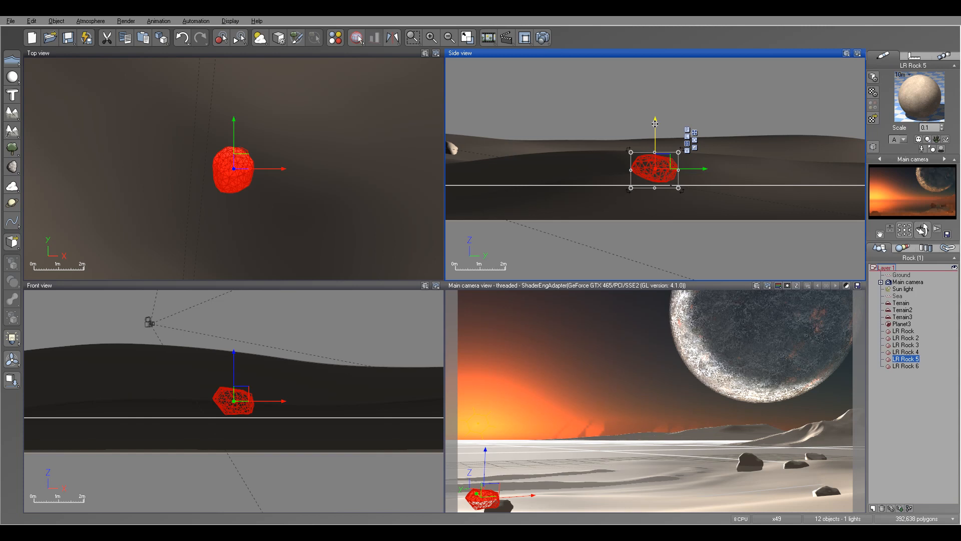
pyautogui.moveTo(655, 124); pyautogui.dragTo(655, 129)
pyautogui.click(906, 366)
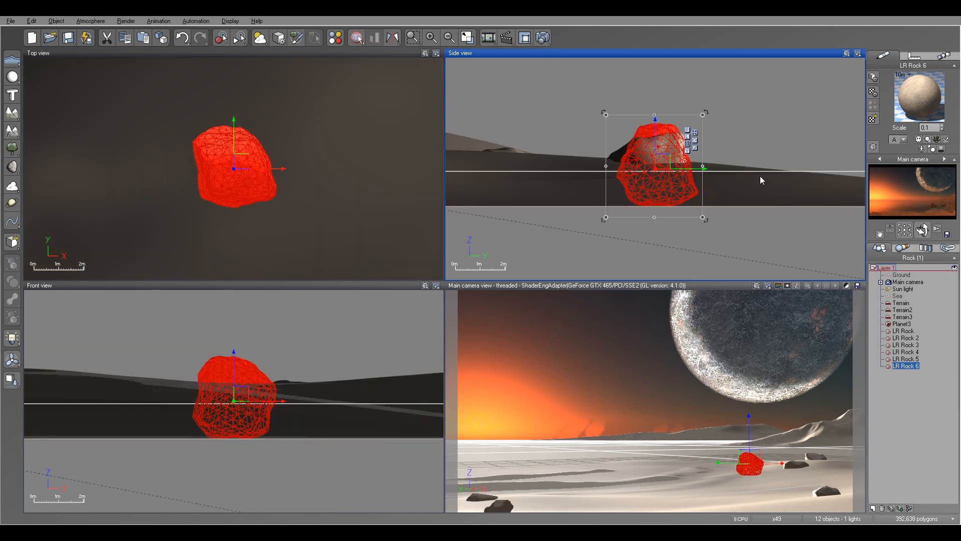
pyautogui.moveTo(656, 128); pyautogui.dragTo(656, 133)
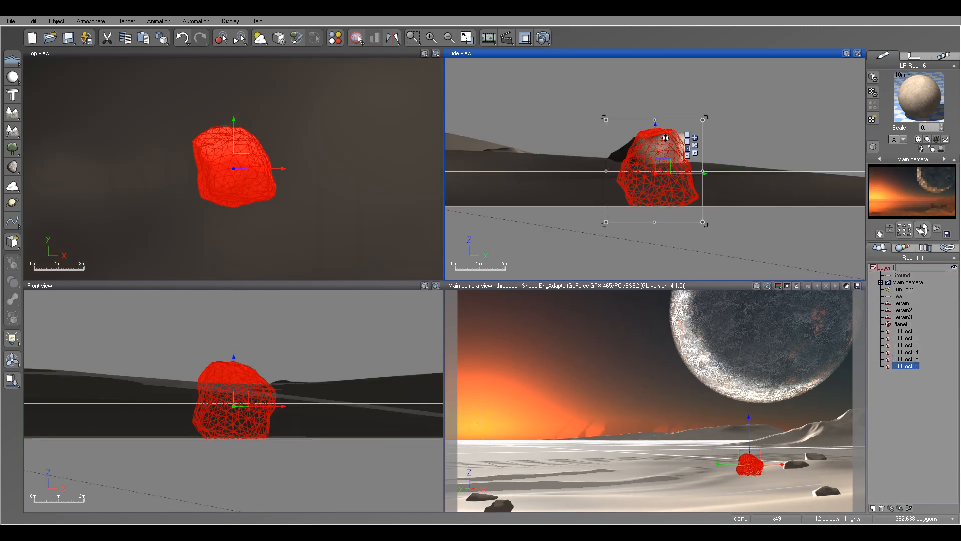
# Render the main camera view to check how the lowered rocks sit, and close the render display.
pyautogui.click(543, 37)
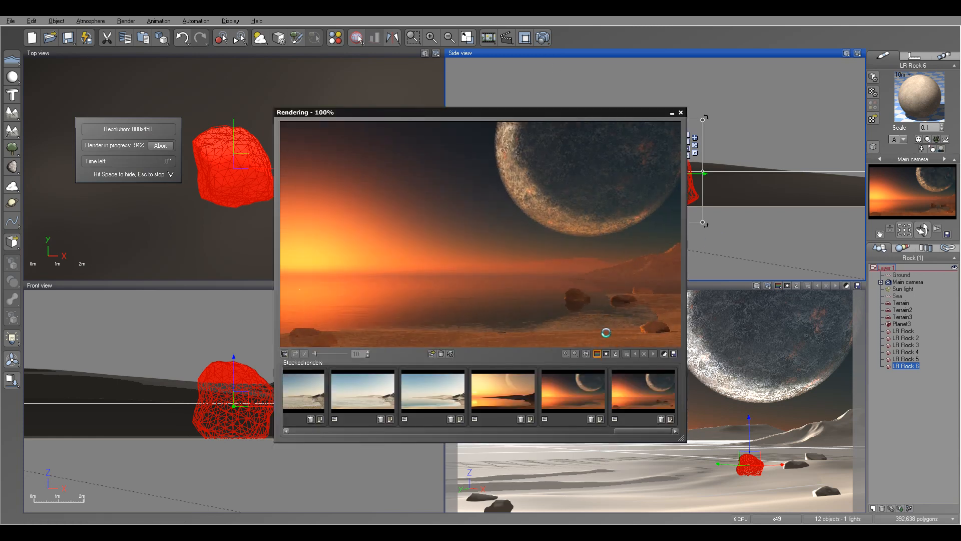
pyautogui.click(544, 323)
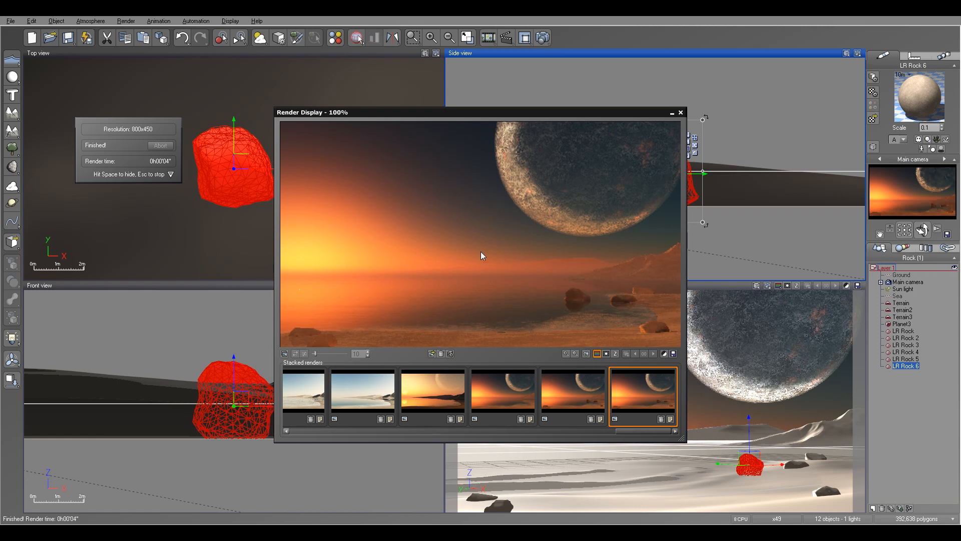
pyautogui.click(681, 113)
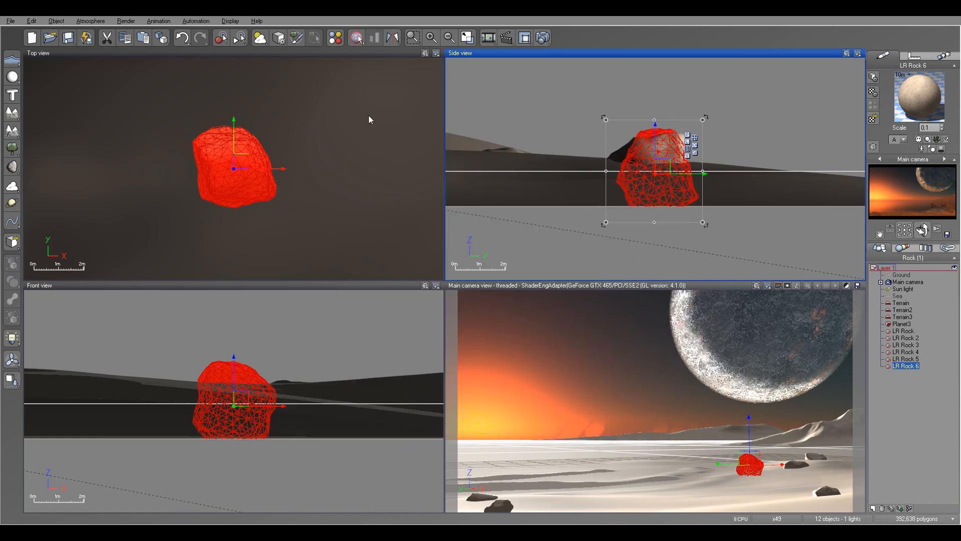
# Load the object pilot.vob from the SpaceTutorial folder into the scene.
pyautogui.click(11, 21)
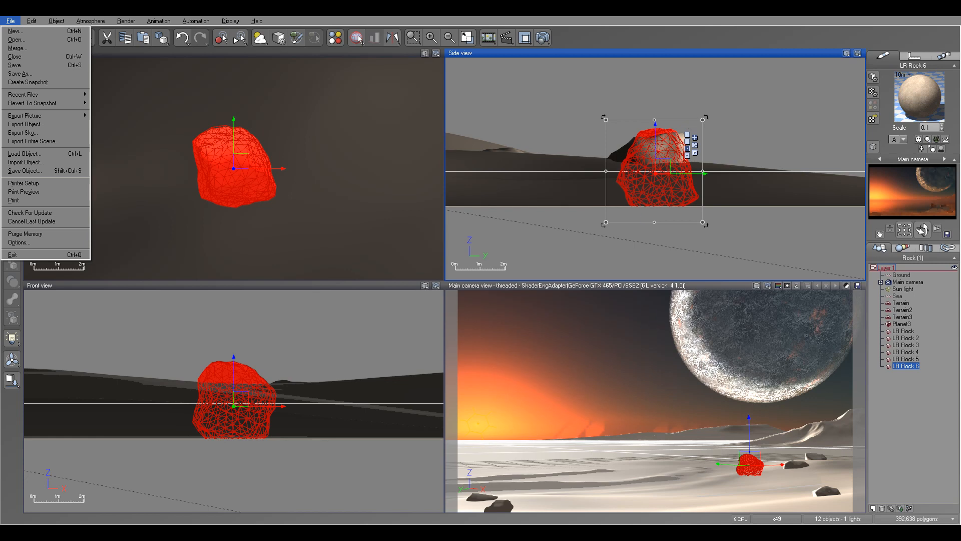
pyautogui.click(24, 153)
pyautogui.click(221, 175)
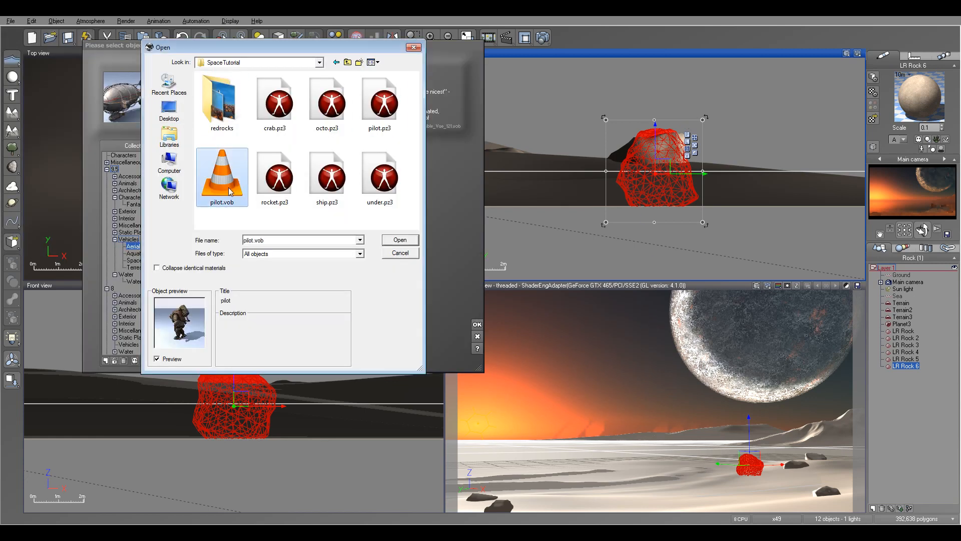
pyautogui.click(400, 240)
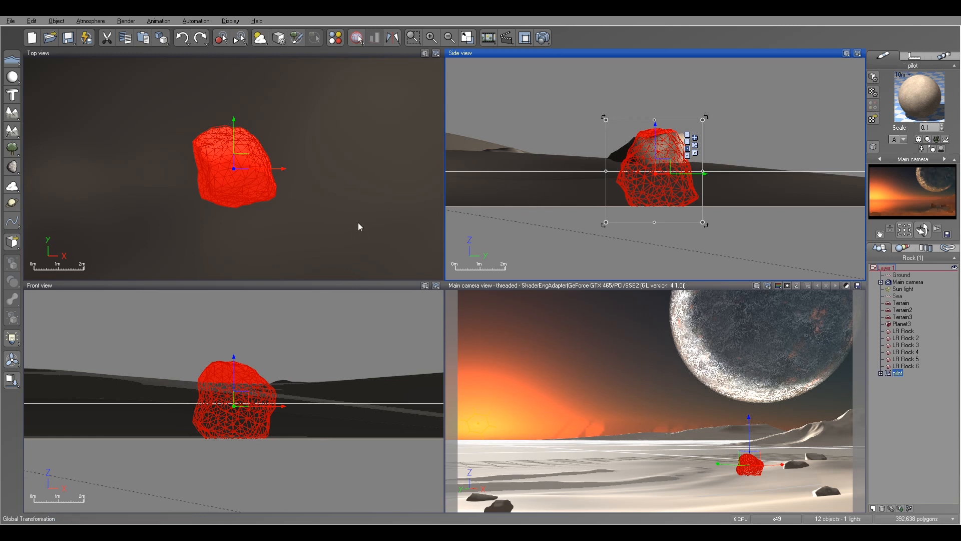
# Move the pilot away from the right-hand rocks to the left foreground, near the two foreground rocks.
pyautogui.scroll(-6, 315, 209)
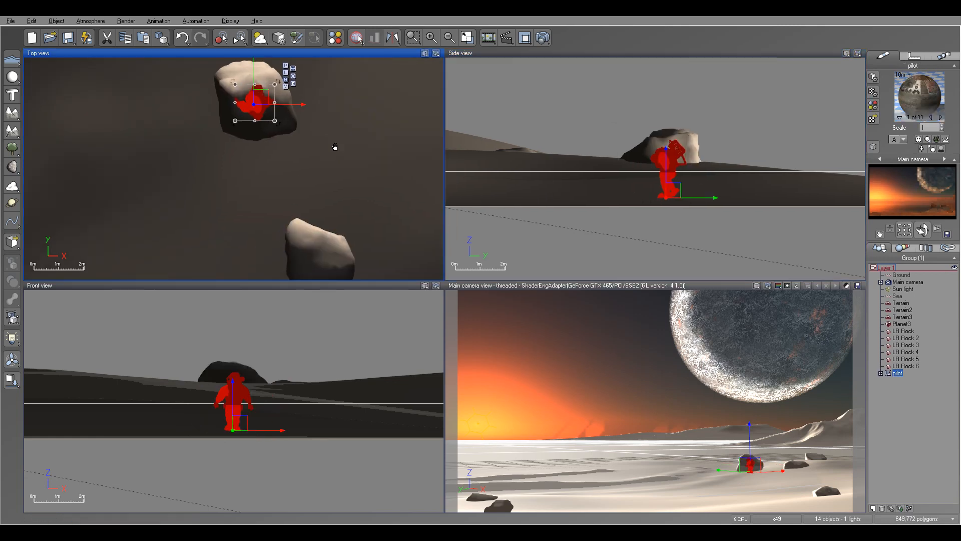
pyautogui.moveTo(312, 197); pyautogui.dragTo(197, 270)
pyautogui.moveTo(283, 234); pyautogui.dragTo(369, 195, button='right')
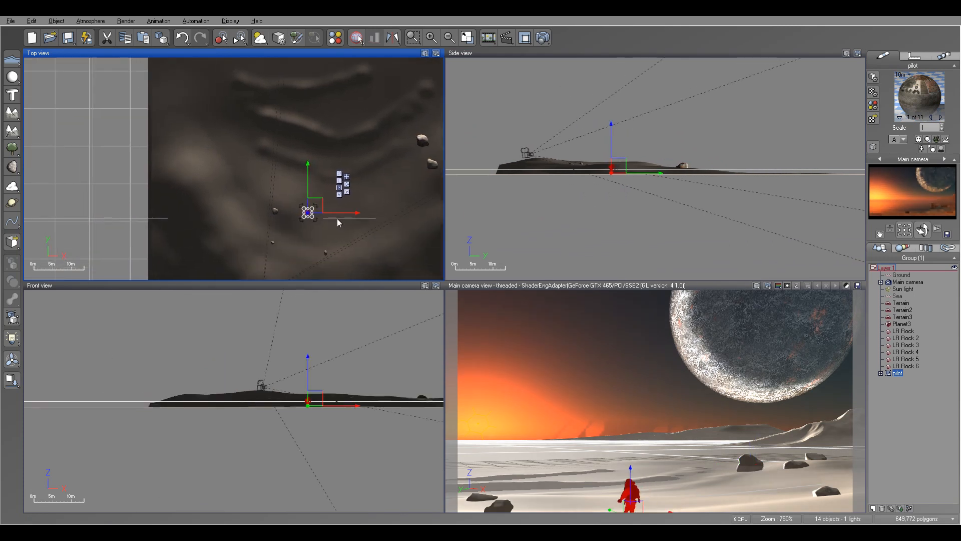
pyautogui.scroll(3, 335, 218)
pyautogui.moveTo(269, 196); pyautogui.dragTo(269, 151)
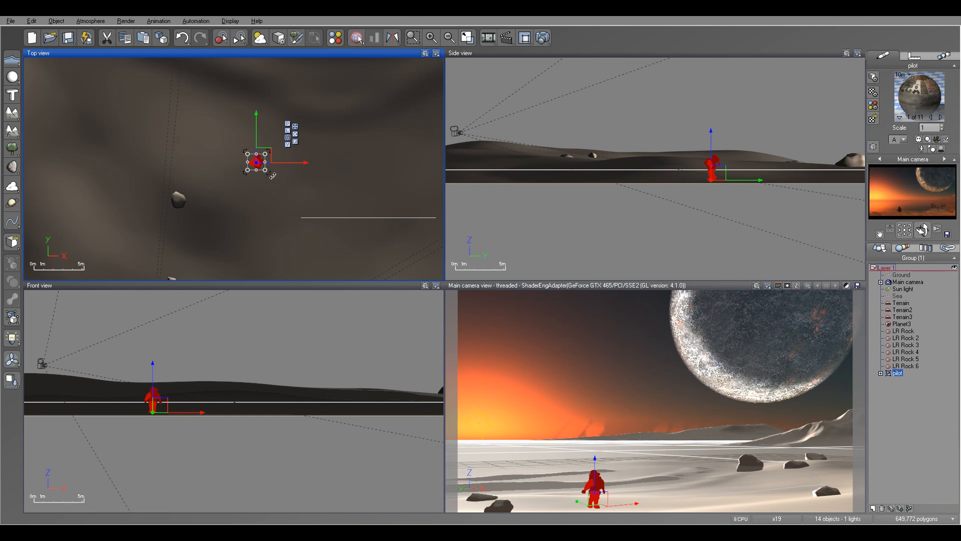
# Rotate the pilot about the vertical axis, raise it above the ground and drop it onto the terrain.
pyautogui.moveTo(273, 176); pyautogui.dragTo(261, 125)
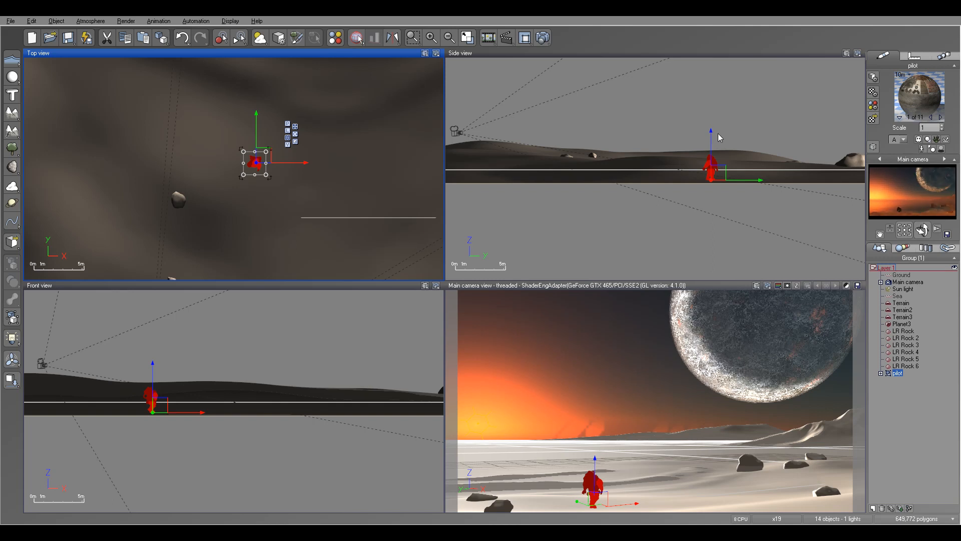
pyautogui.moveTo(710, 141); pyautogui.dragTo(710, 106)
pyautogui.click(11, 381)
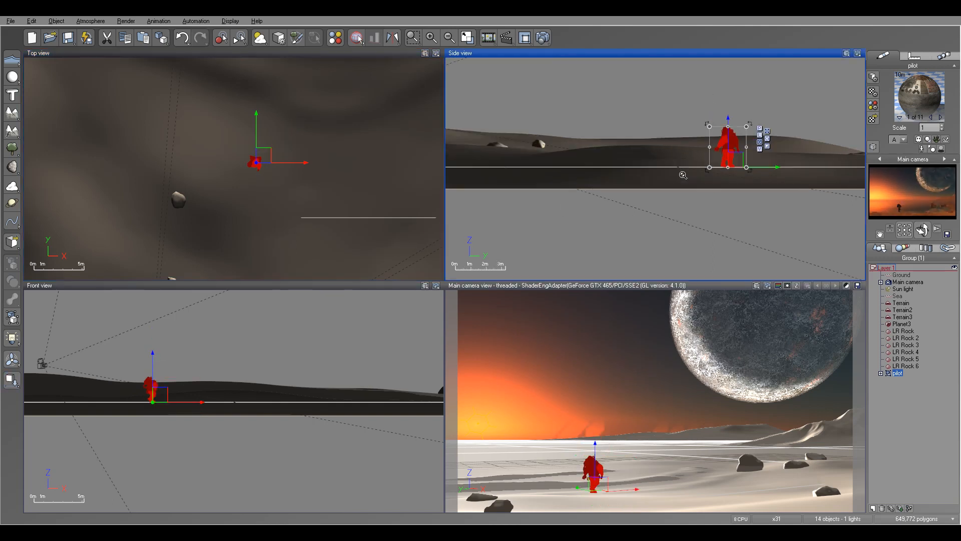
pyautogui.scroll(5, 676, 198)
pyautogui.moveTo(719, 145); pyautogui.dragTo(618, 203, button='right')
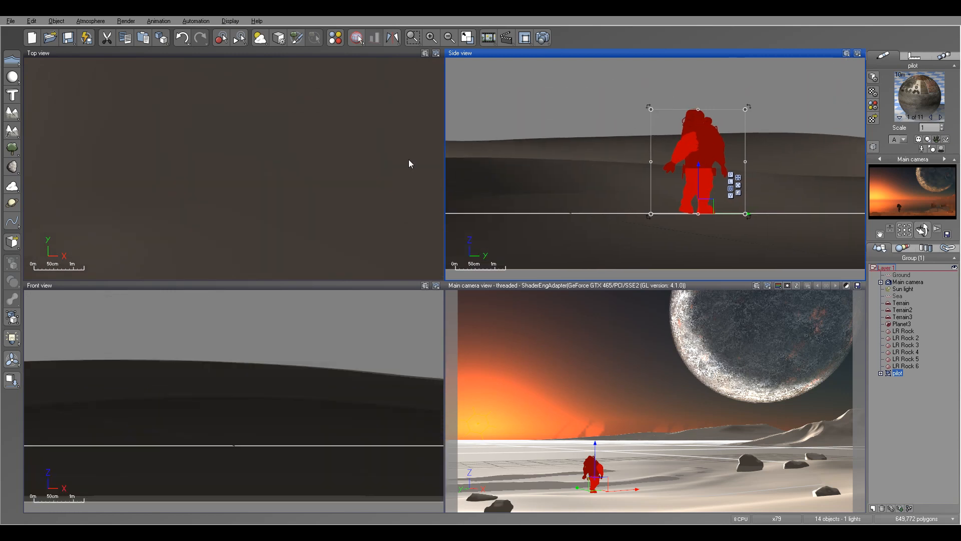
# Move the pilot closer to the camera beside the left foreground rocks, drop it onto the terrain again and sink its feet slightly.
pyautogui.scroll(-4, 337, 158)
pyautogui.moveTo(317, 157); pyautogui.dragTo(442, 99, button='right')
pyautogui.moveTo(326, 97); pyautogui.dragTo(306, 123)
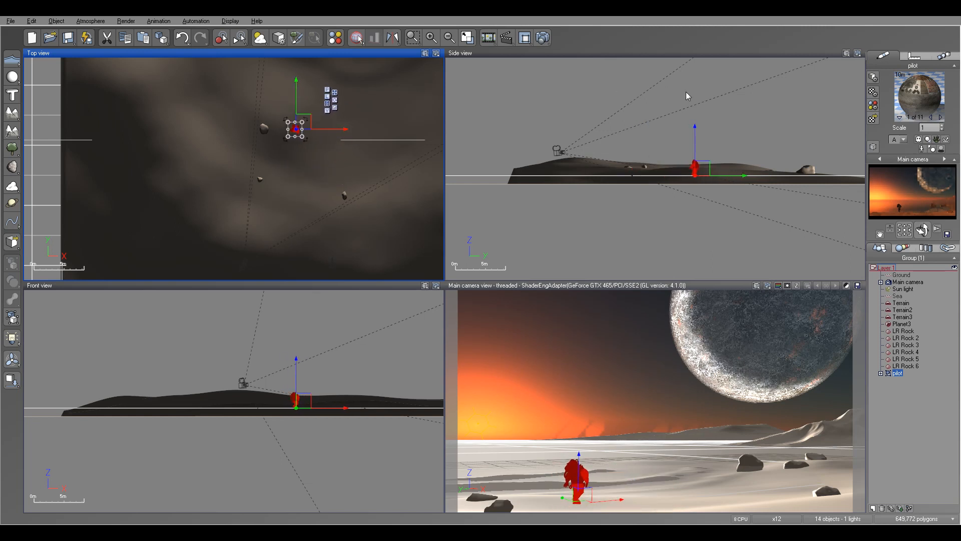
pyautogui.moveTo(695, 138); pyautogui.dragTo(696, 122)
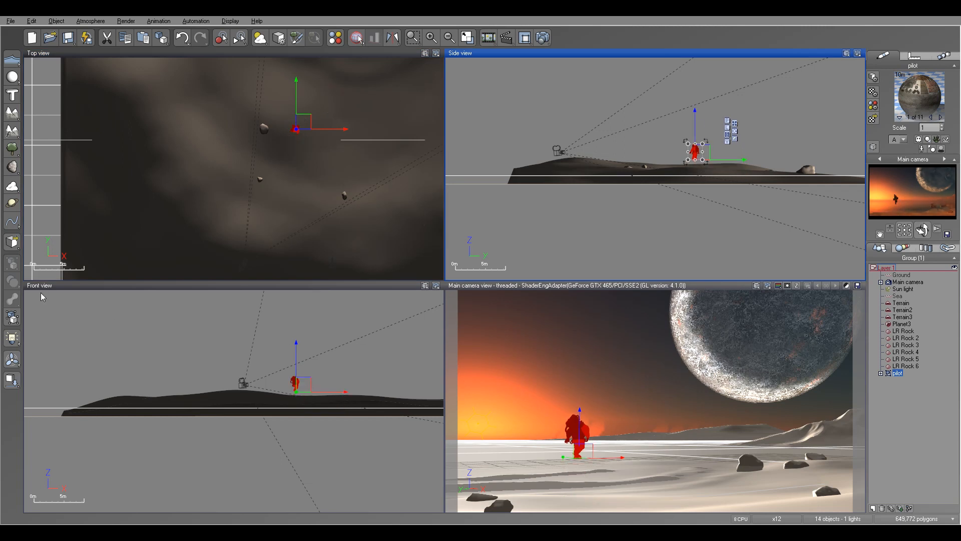
pyautogui.click(12, 382)
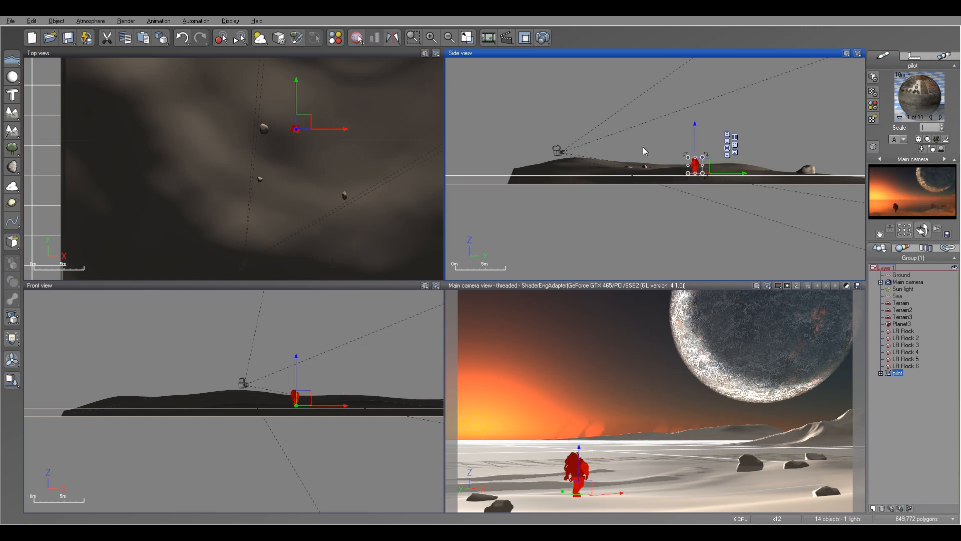
pyautogui.scroll(5, 662, 157)
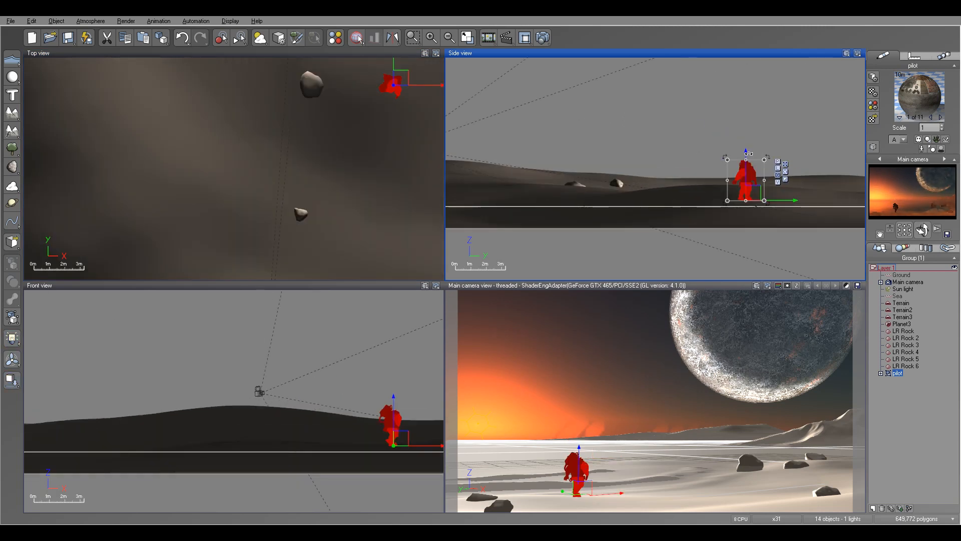
pyautogui.moveTo(748, 153); pyautogui.dragTo(748, 154)
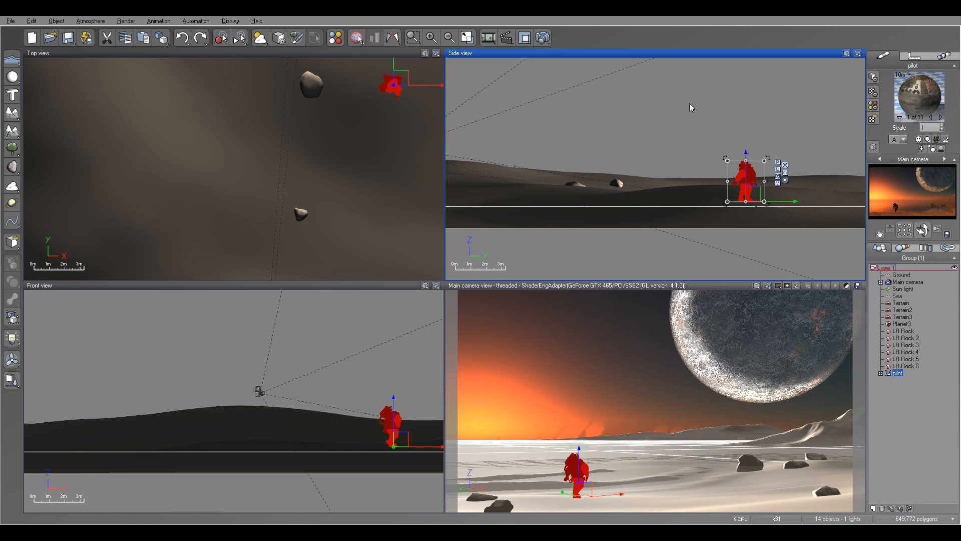
# Render the main camera view to check the pilot's placement, and close the render display.
pyautogui.click(542, 37)
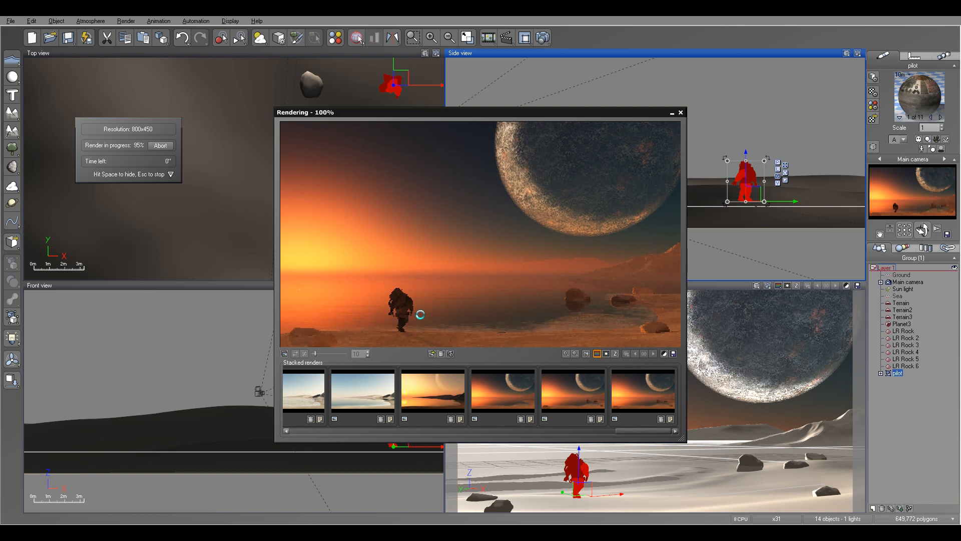
pyautogui.click(544, 323)
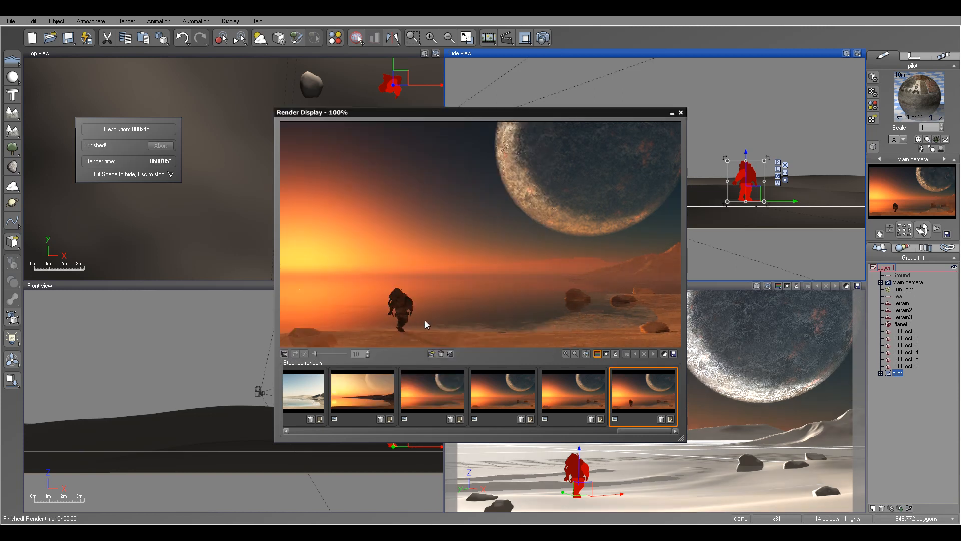
pyautogui.click(680, 112)
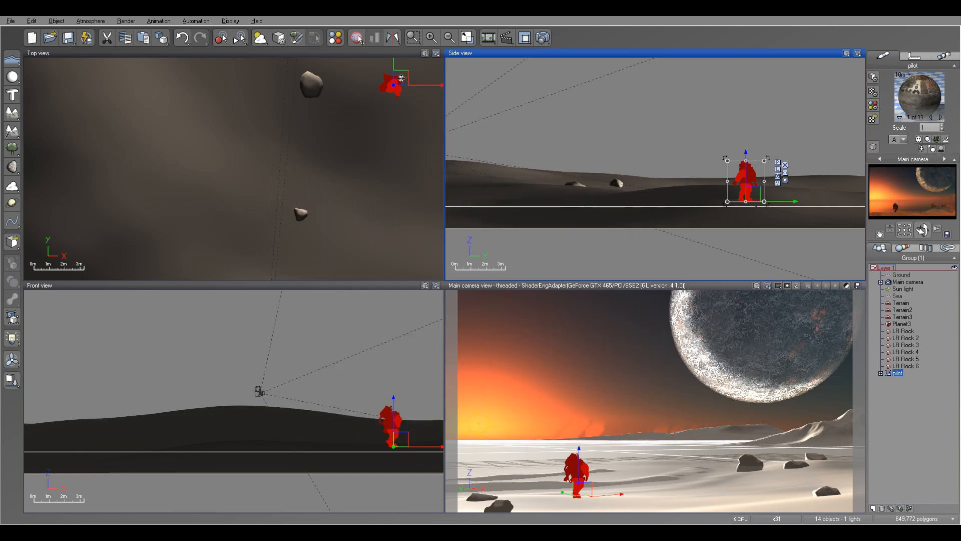
# Move the pilot slightly closer to the camera in the left foreground, beside the foreground rocks.
pyautogui.moveTo(354, 127); pyautogui.dragTo(252, 167, button='right')
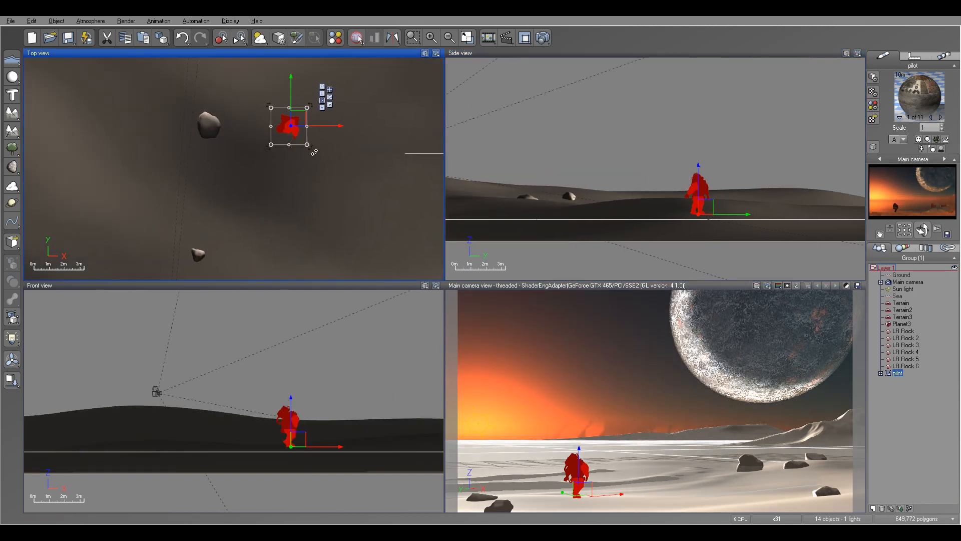
pyautogui.moveTo(311, 152)
pyautogui.mouseDown()
pyautogui.moveTo(294, 157)
pyautogui.moveTo(317, 155)
pyautogui.mouseUp()
pyautogui.moveTo(297, 115); pyautogui.dragTo(290, 141)
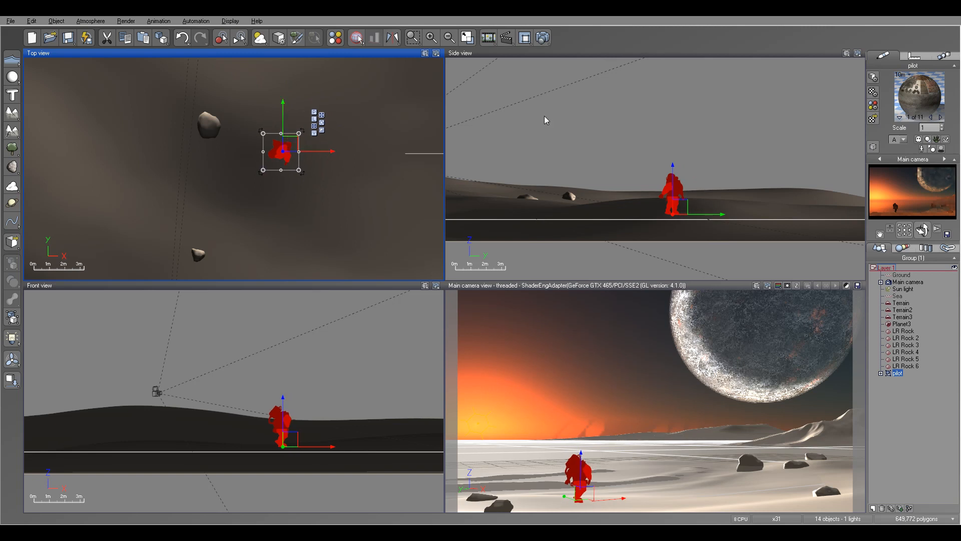
pyautogui.click(684, 185)
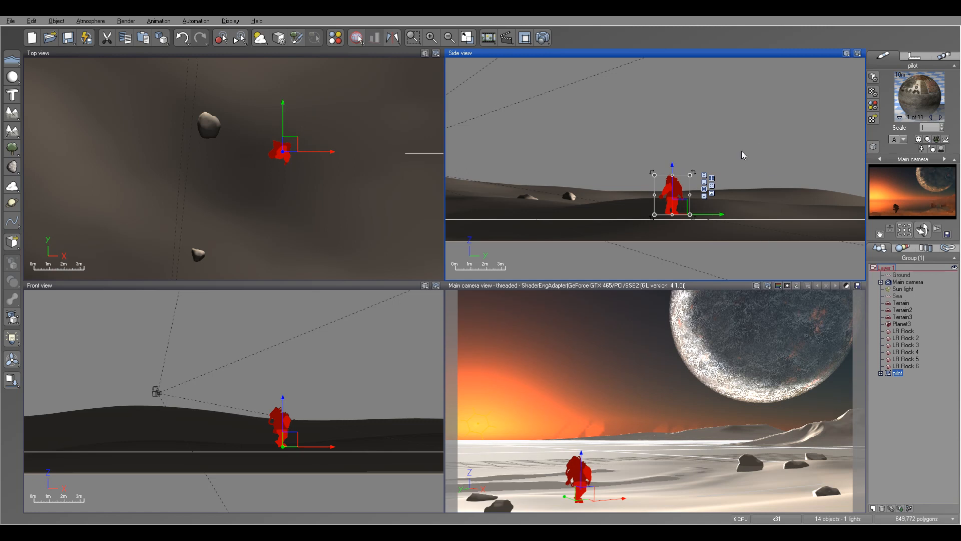
# Render the main camera view to check the pilot's adjusted position, accept the post render options and close the render display.
pyautogui.click(543, 38)
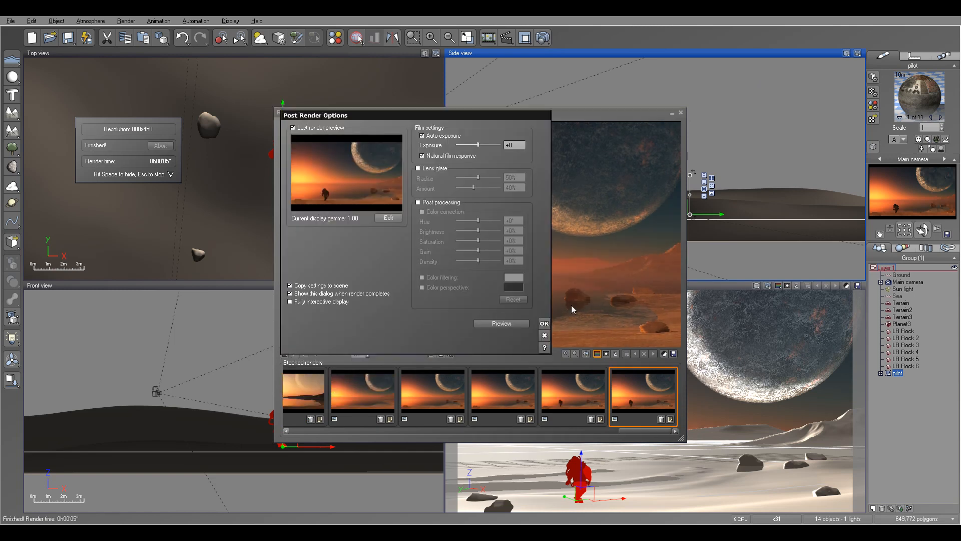
pyautogui.click(545, 324)
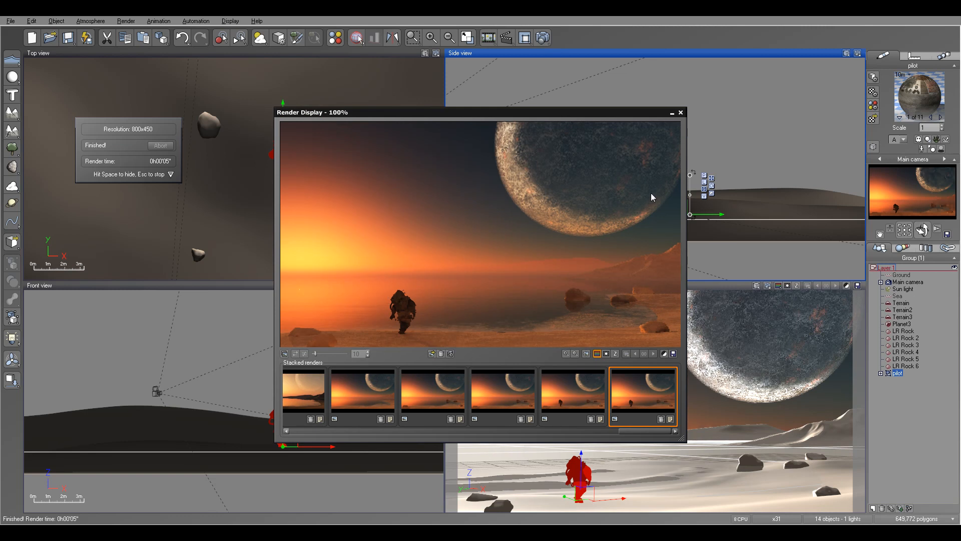
pyautogui.click(681, 112)
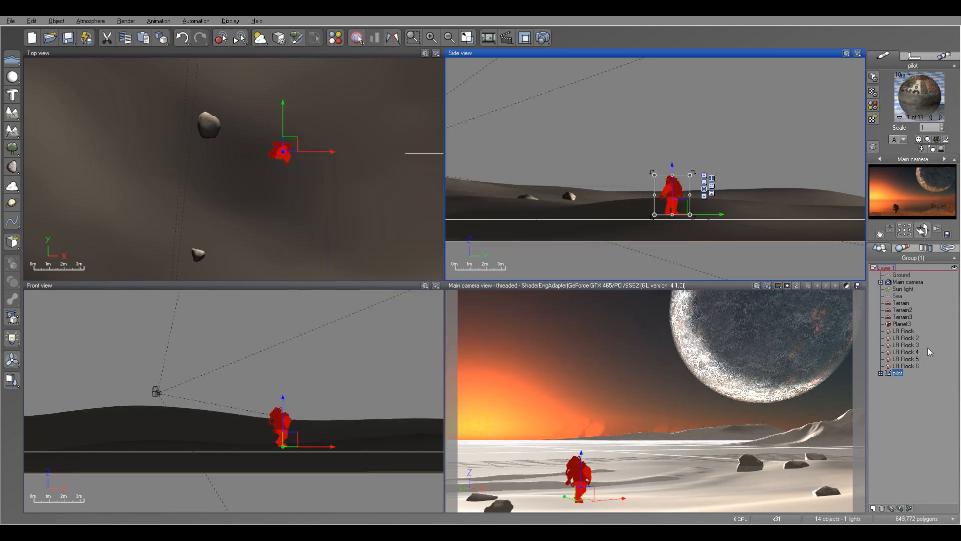
# Enlarge Planet3 and move it higher and farther back, so it fills more of the upper right sky.
pyautogui.click(903, 324)
pyautogui.scroll(-5, 315, 169)
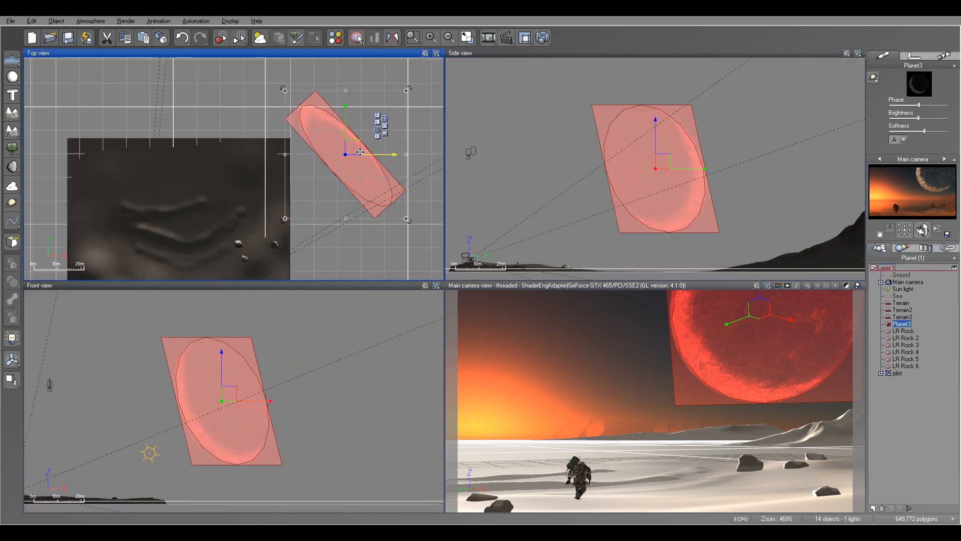
pyautogui.hotkey('ctrl', 'z')
pyautogui.click(285, 89)
pyautogui.moveTo(285, 89); pyautogui.dragTo(224, 66)
pyautogui.moveTo(337, 123); pyautogui.dragTo(353, 126)
pyautogui.click(686, 160)
pyautogui.moveTo(687, 160); pyautogui.dragTo(696, 145)
pyautogui.click(351, 120)
pyautogui.moveTo(350, 121); pyautogui.dragTo(359, 122)
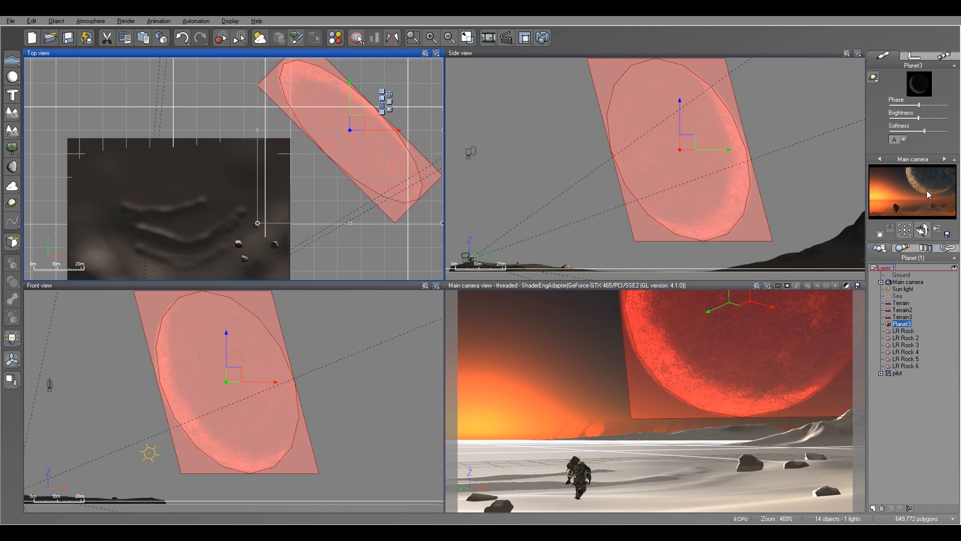
# Duplicate Planet3, shrink the copy to a small moon and place it in the sky left of the large planet.
pyautogui.scroll(-4, 291, 107)
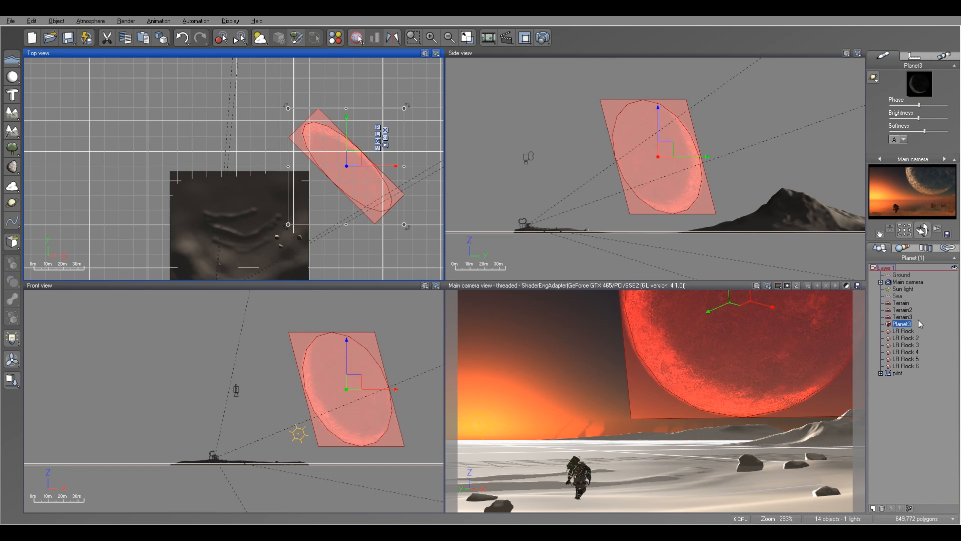
pyautogui.hotkey('ctrl', 'd')
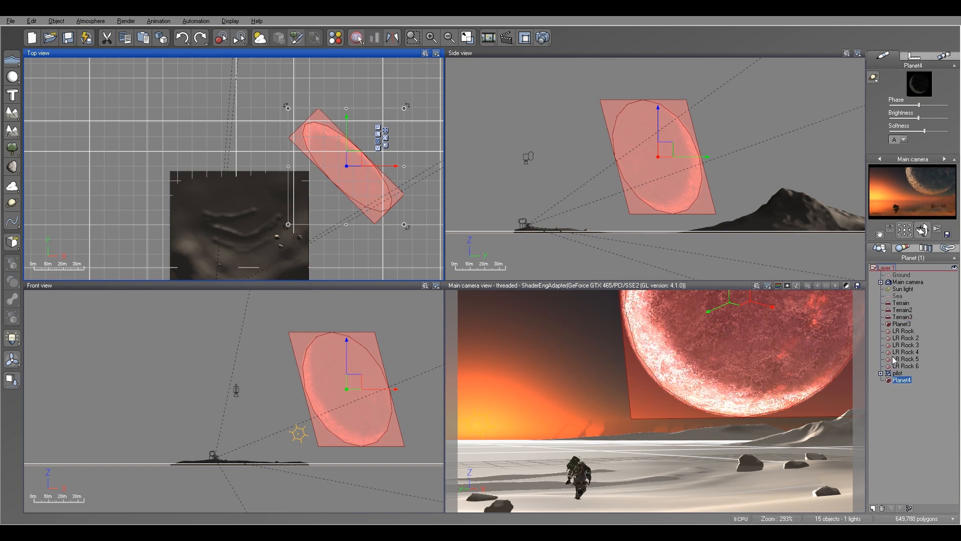
pyautogui.moveTo(405, 106); pyautogui.dragTo(323, 156)
pyautogui.moveTo(317, 194); pyautogui.dragTo(272, 166)
pyautogui.moveTo(659, 149); pyautogui.dragTo(656, 188)
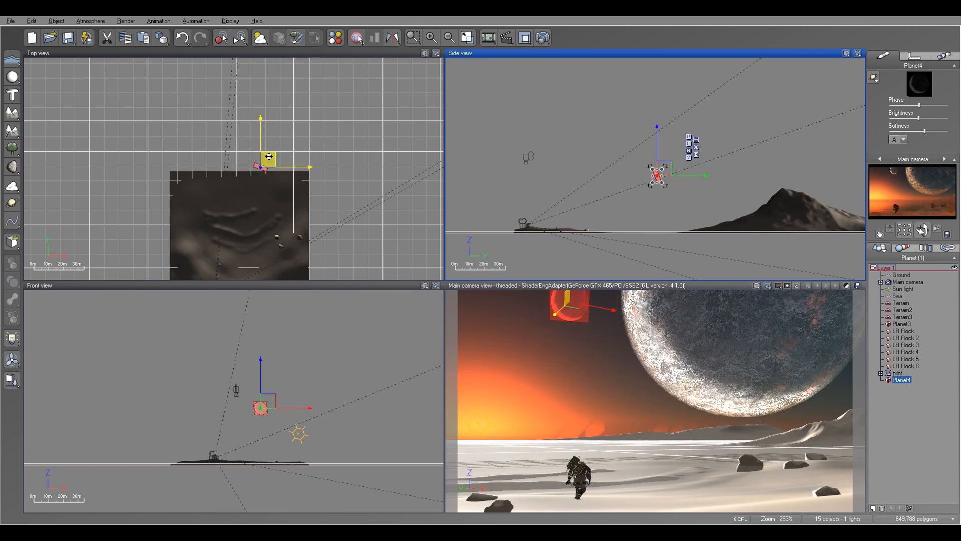
pyautogui.moveTo(269, 158); pyautogui.dragTo(279, 158)
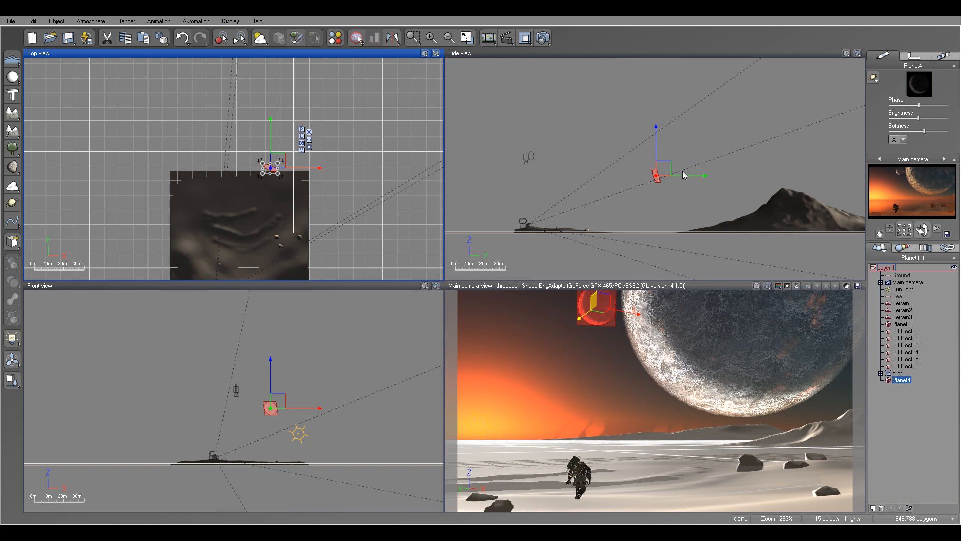
pyautogui.click(656, 138)
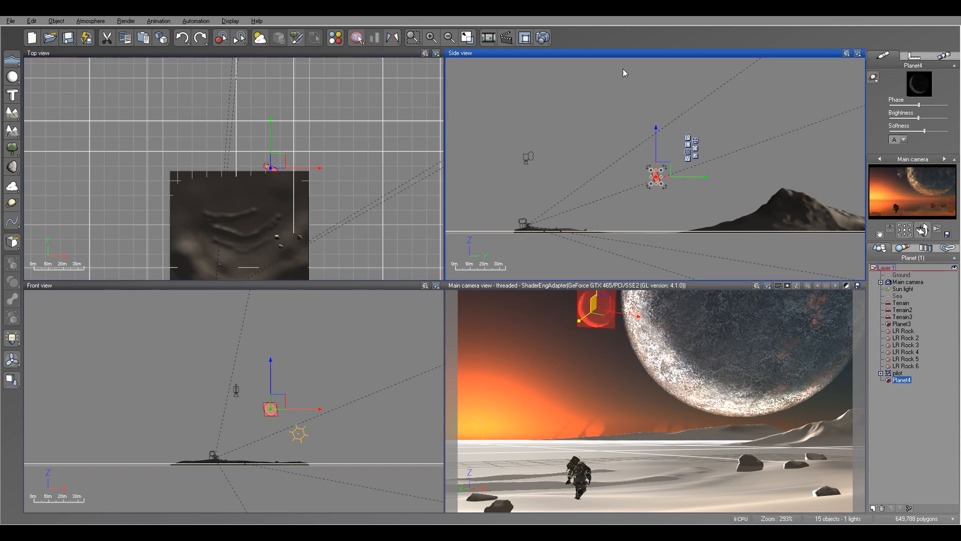
# Render the main camera view to judge the small moon, close the render display and delete the moon.
pyautogui.click(544, 38)
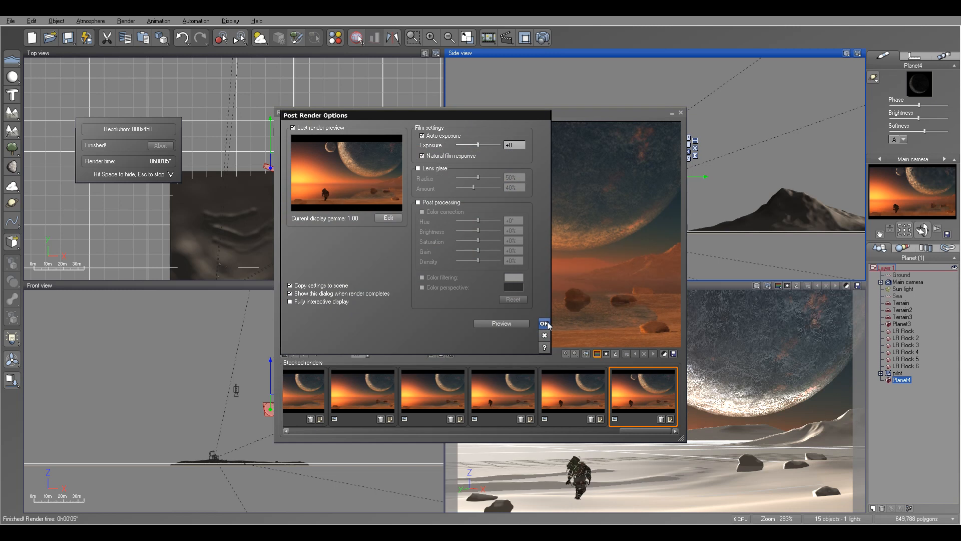
pyautogui.click(544, 323)
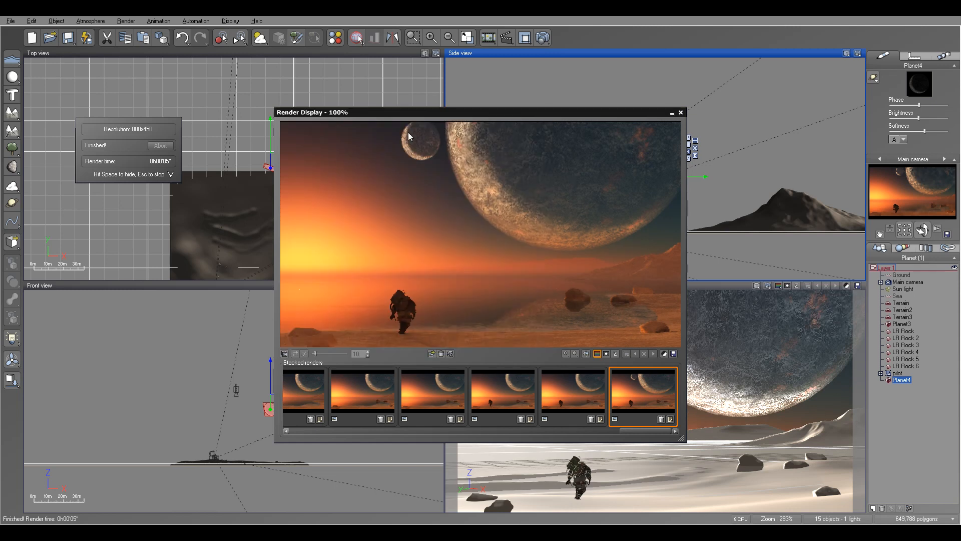
pyautogui.click(681, 113)
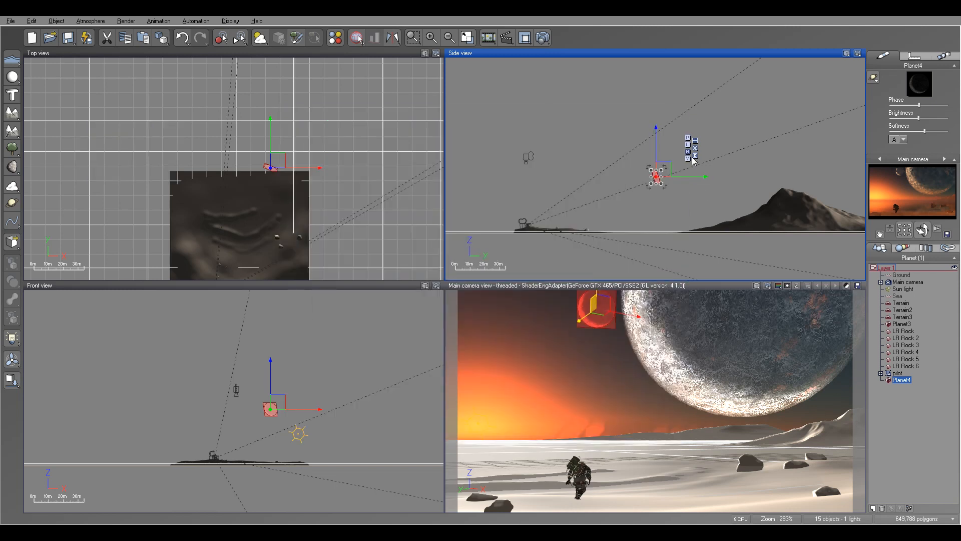
pyautogui.press('Delete')
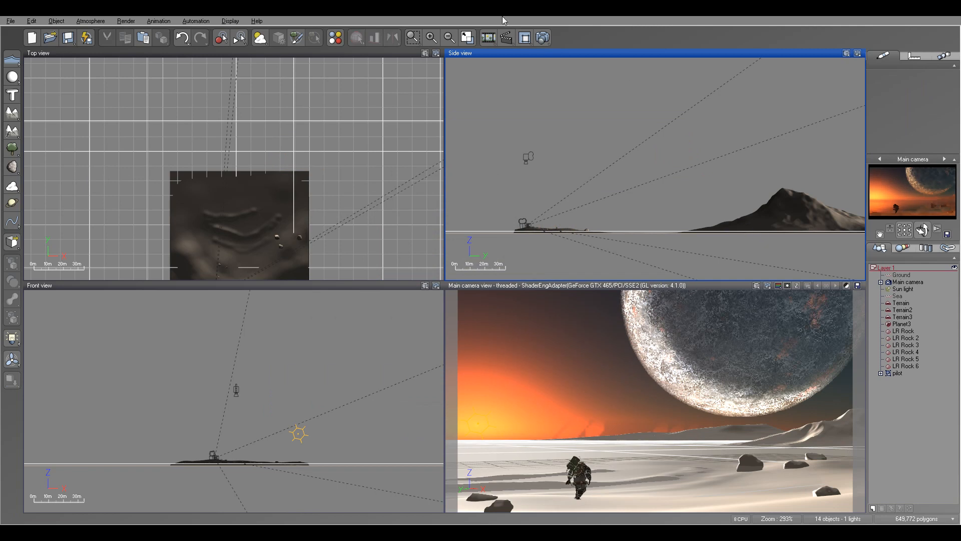
# Render the main camera view with the single large planet, clear all stacked renders and close the render display.
pyautogui.click(544, 37)
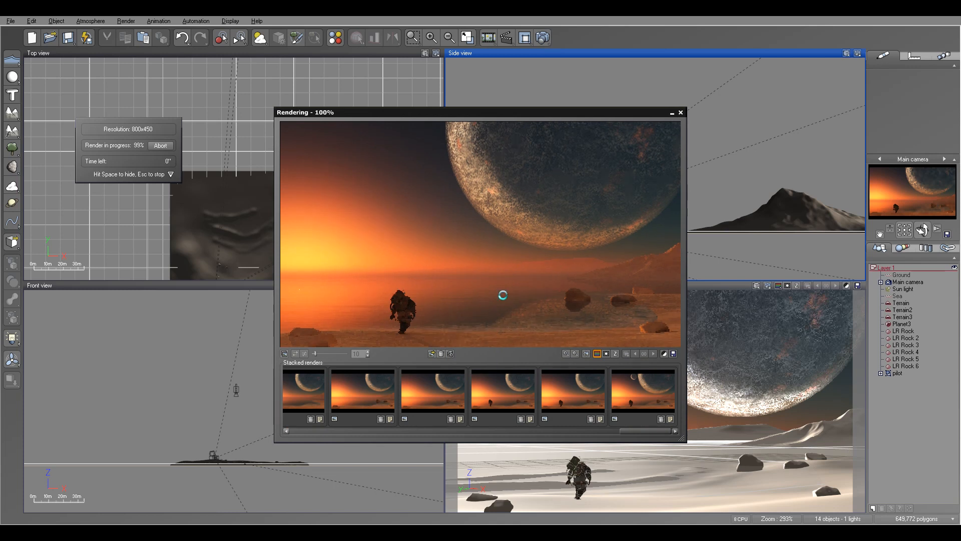
pyautogui.click(544, 324)
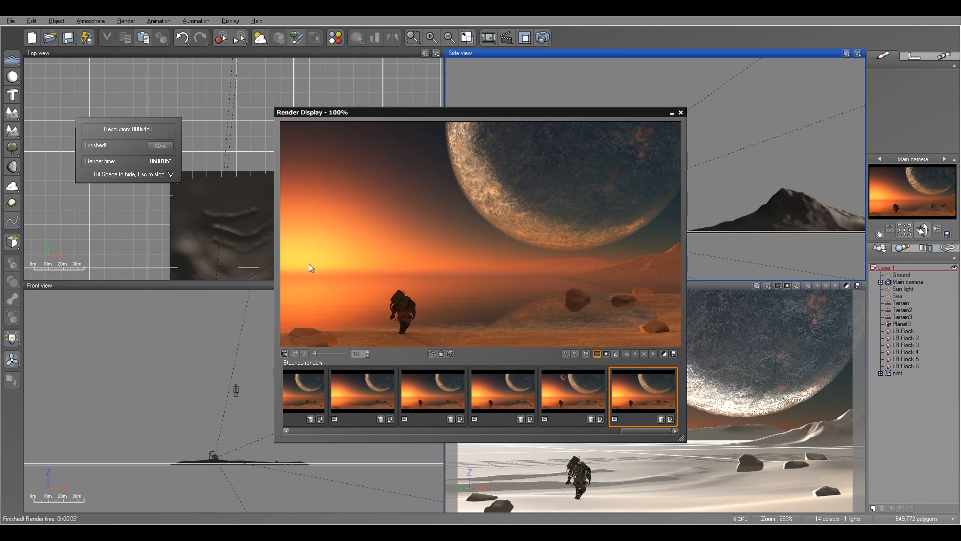
pyautogui.click(438, 354)
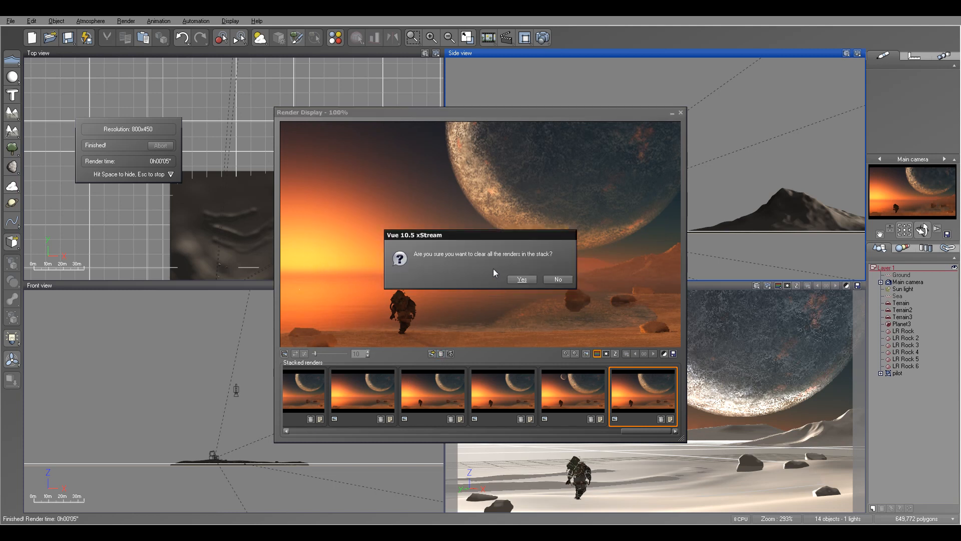
pyautogui.click(514, 280)
pyautogui.click(681, 112)
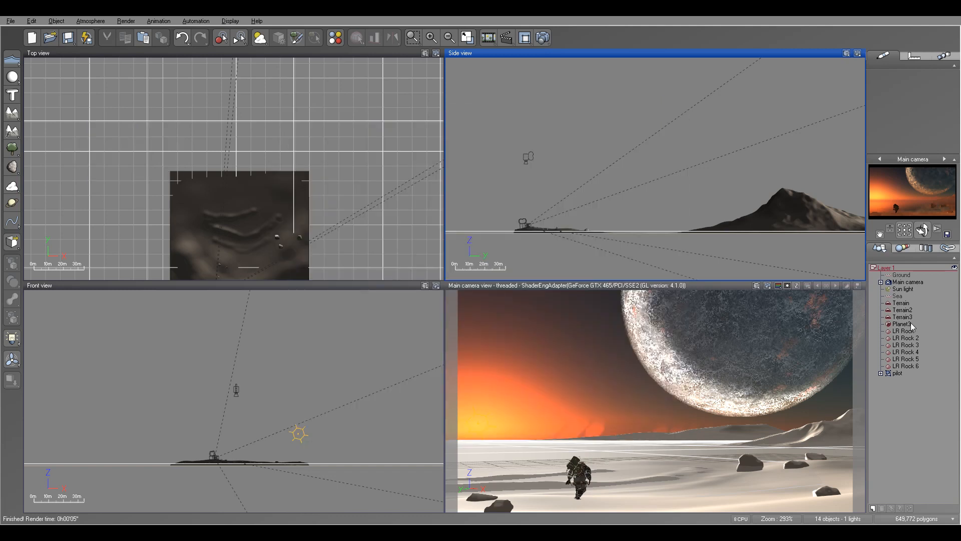
# Raise the Sun light a little higher above the horizon, fine-tuning its height against the main camera view.
pyautogui.click(904, 289)
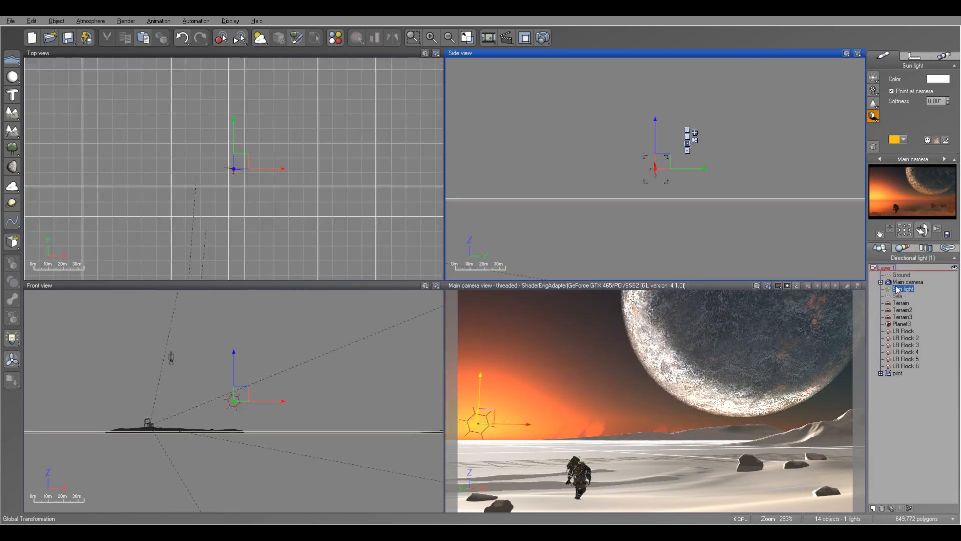
pyautogui.moveTo(655, 131); pyautogui.dragTo(659, 125)
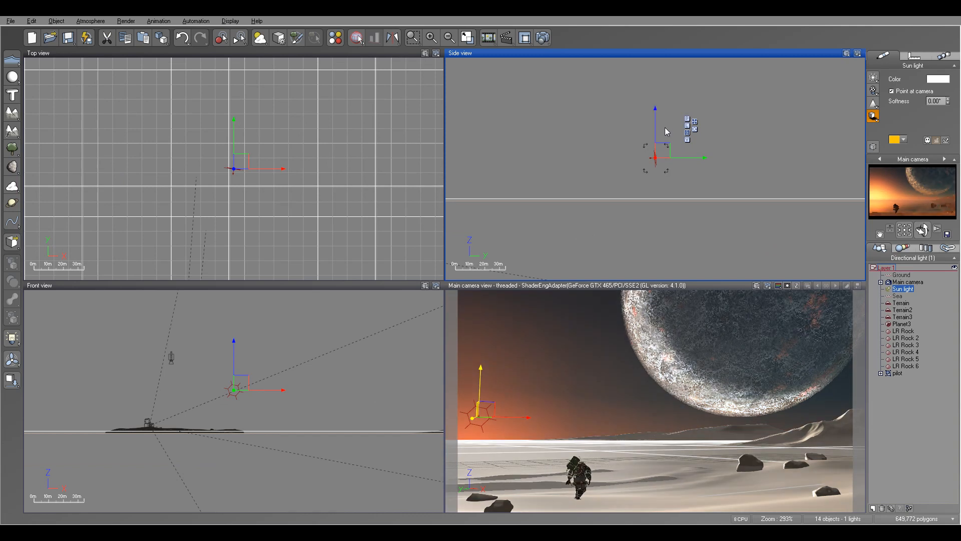
pyautogui.moveTo(656, 119); pyautogui.dragTo(656, 104)
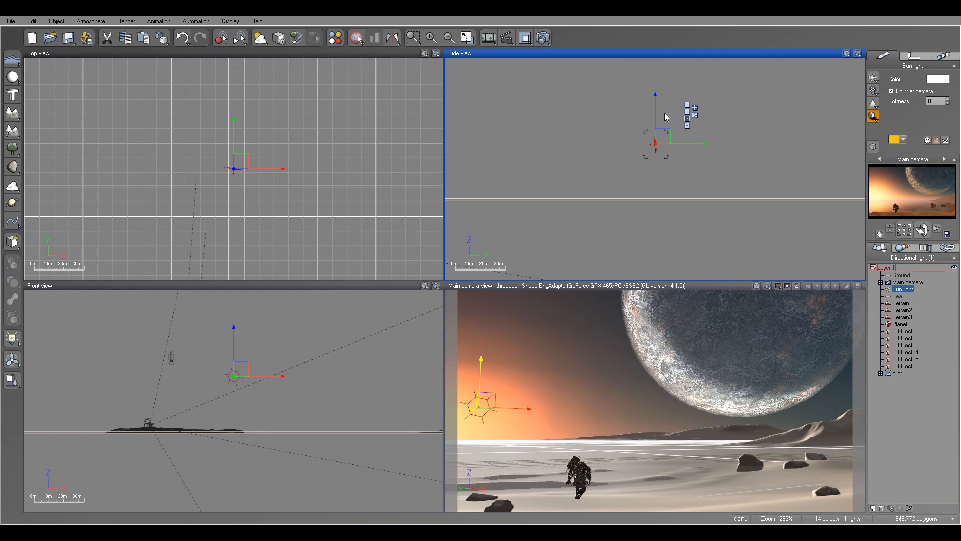
pyautogui.hotkey('ctrl', 'z')
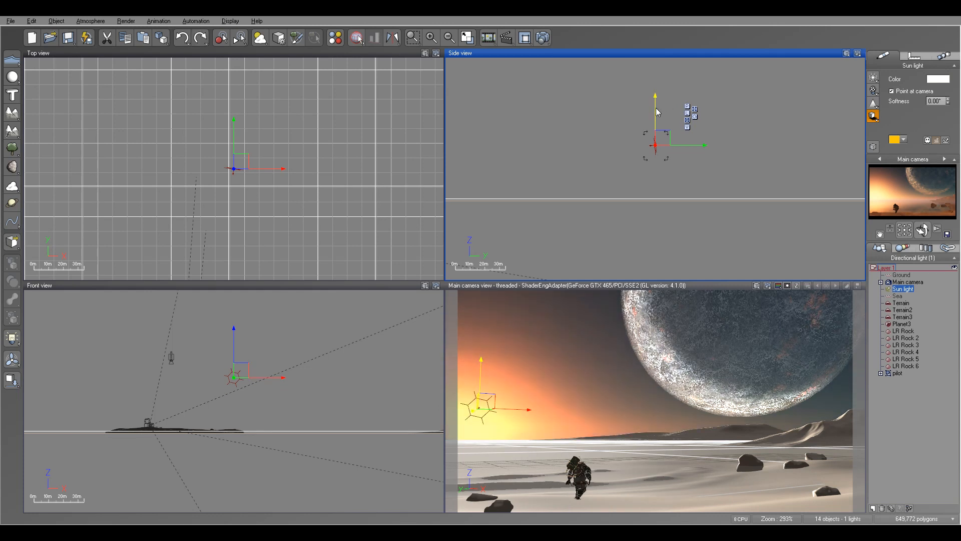
pyautogui.hotkey('ctrl', 'y')
pyautogui.moveTo(655, 108); pyautogui.dragTo(656, 112)
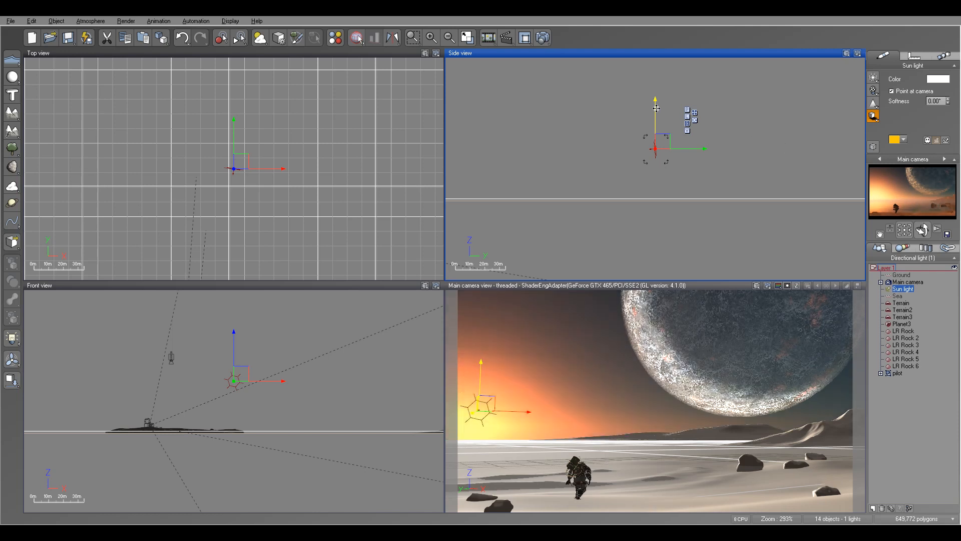
pyautogui.moveTo(655, 109); pyautogui.dragTo(656, 113)
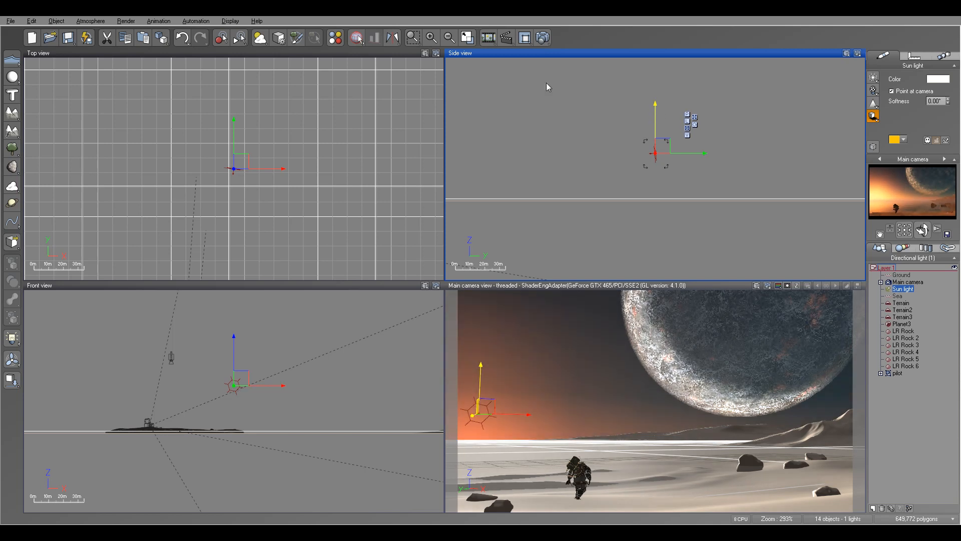
# Darken the atmosphere's overall skylight color to a deep brown of red 26, green 17, blue 14.
pyautogui.click(91, 21)
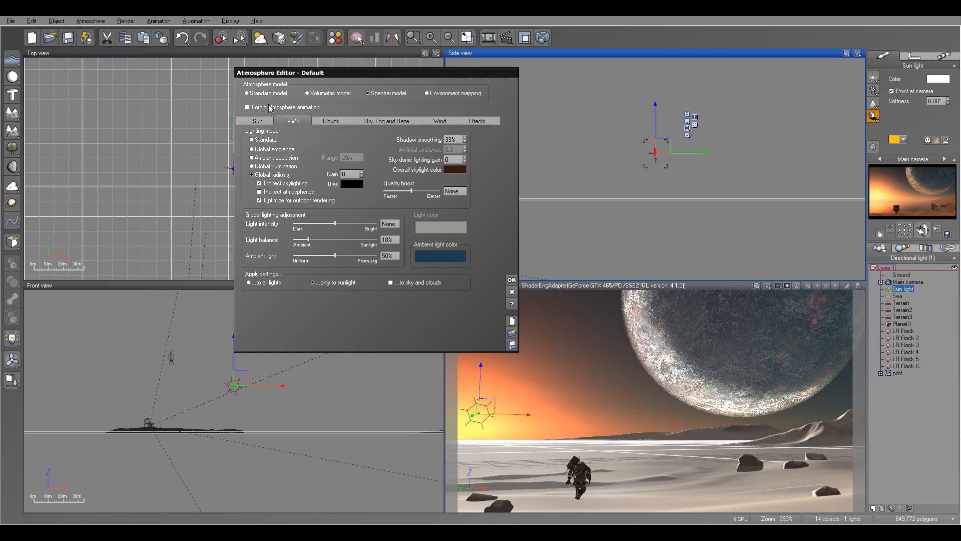
pyautogui.click(455, 169)
pyautogui.click(476, 176)
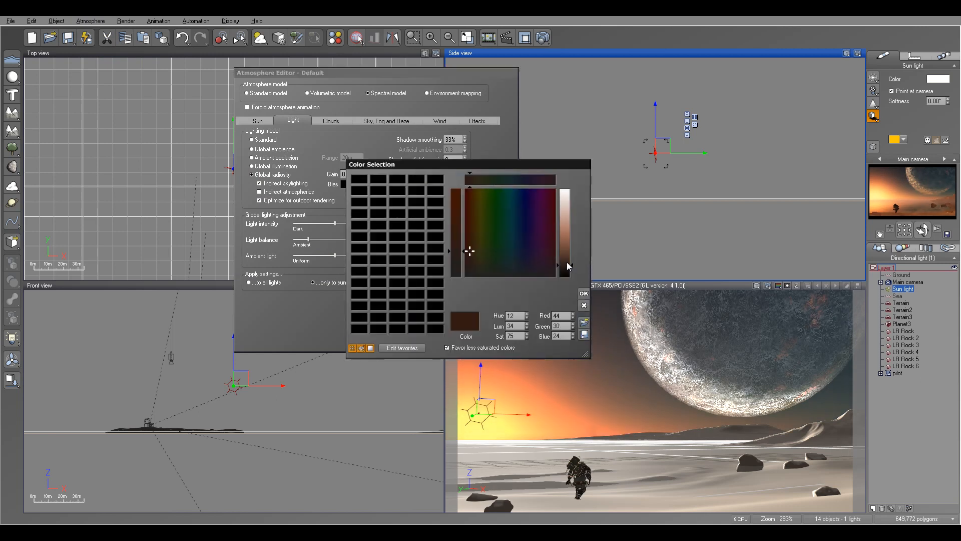
pyautogui.moveTo(566, 266); pyautogui.dragTo(566, 267)
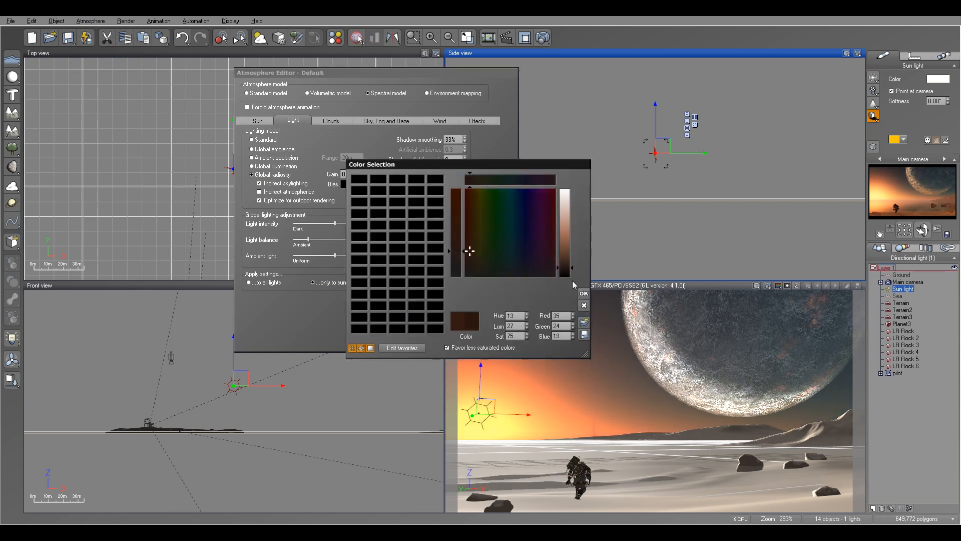
pyautogui.click(583, 292)
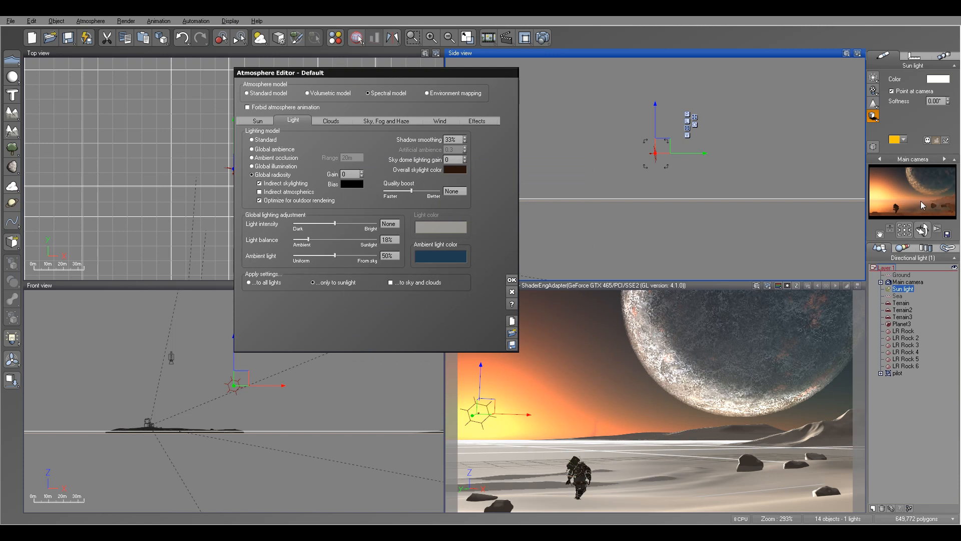
pyautogui.click(455, 169)
pyautogui.click(476, 176)
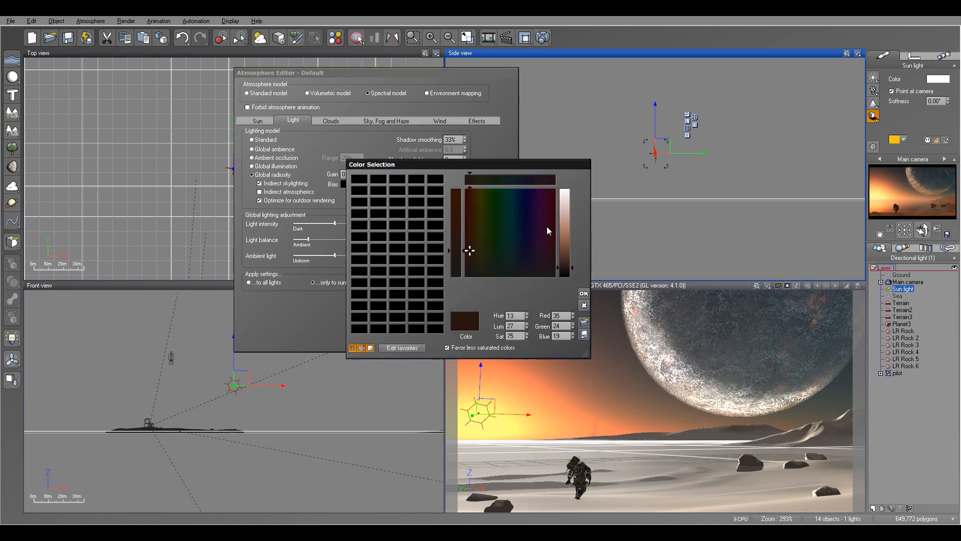
pyautogui.moveTo(564, 269); pyautogui.dragTo(564, 270)
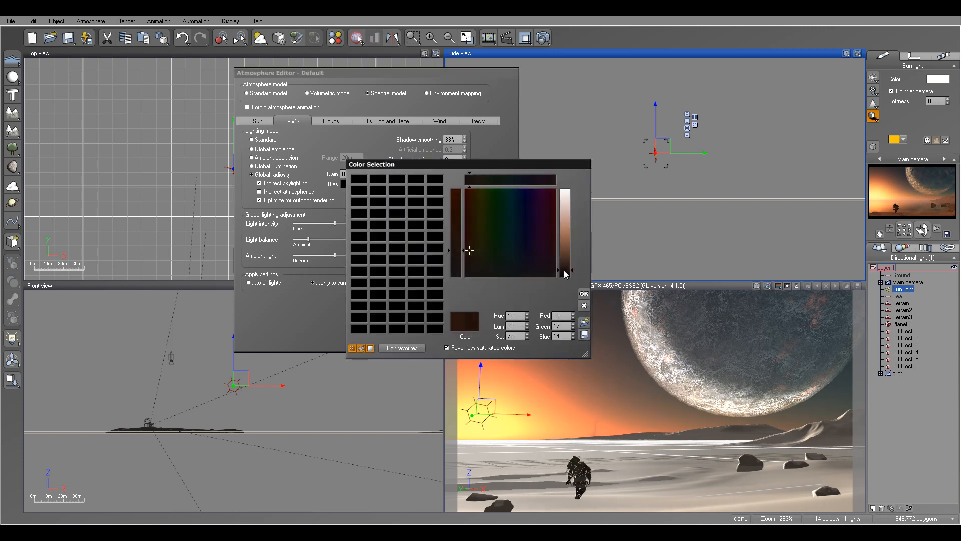
pyautogui.click(584, 296)
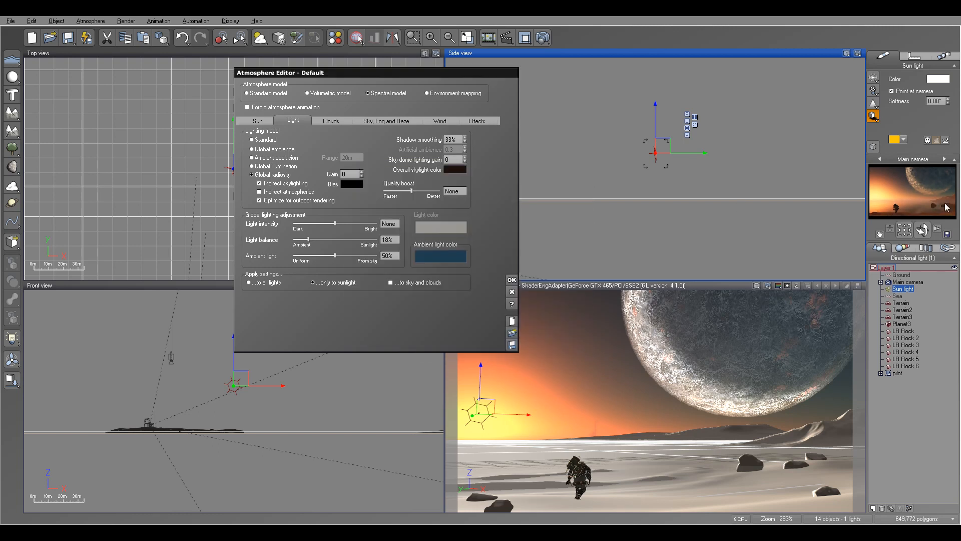
# Render the main camera view with the new skylight color, close the render display and confirm the atmosphere settings.
pyautogui.click(542, 39)
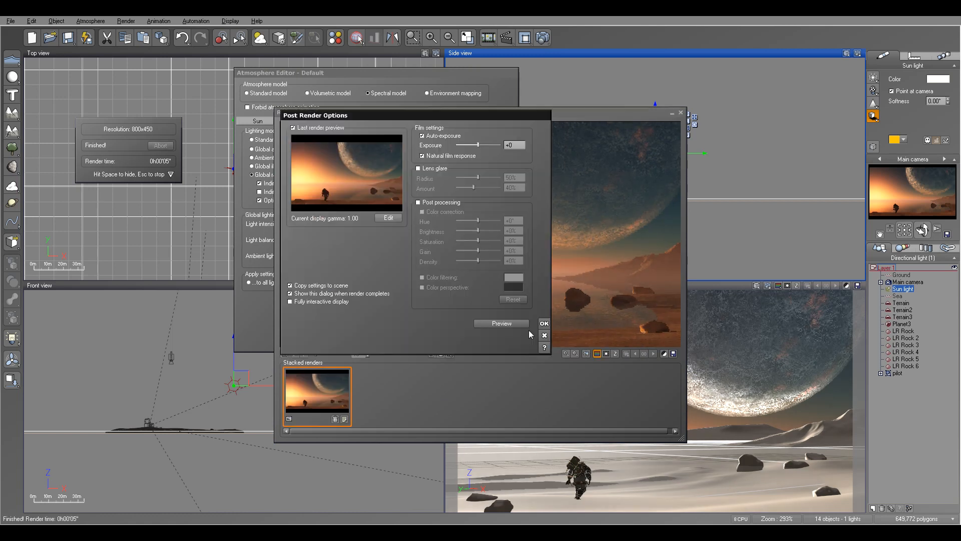
pyautogui.click(544, 324)
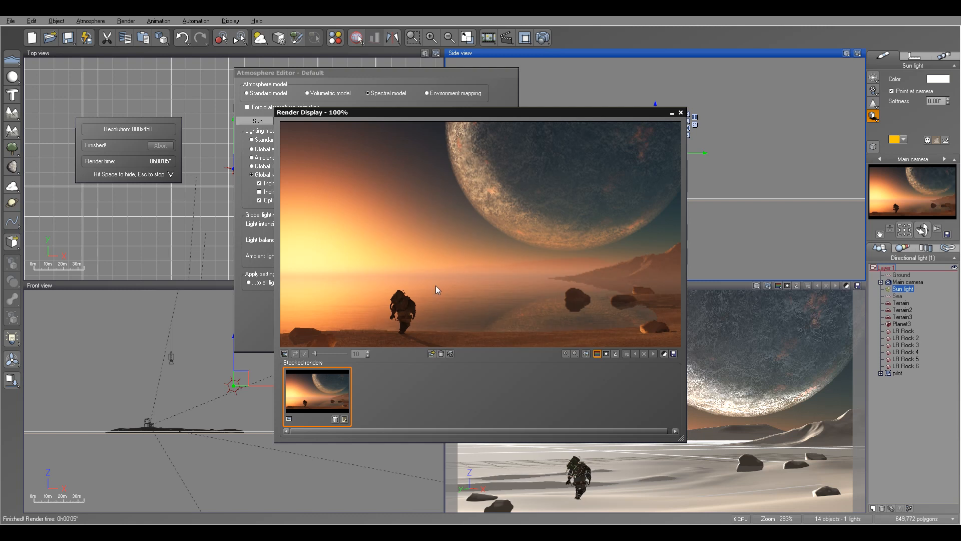
pyautogui.click(681, 114)
pyautogui.click(512, 281)
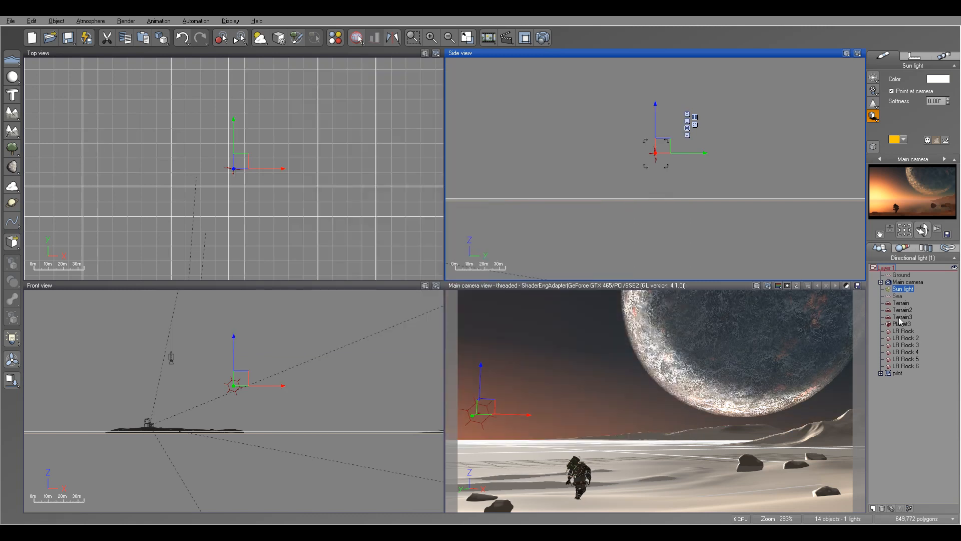
# Scale the pilot group down proportionally to roughly three fifths of its size in the Side view.
pyautogui.click(901, 372)
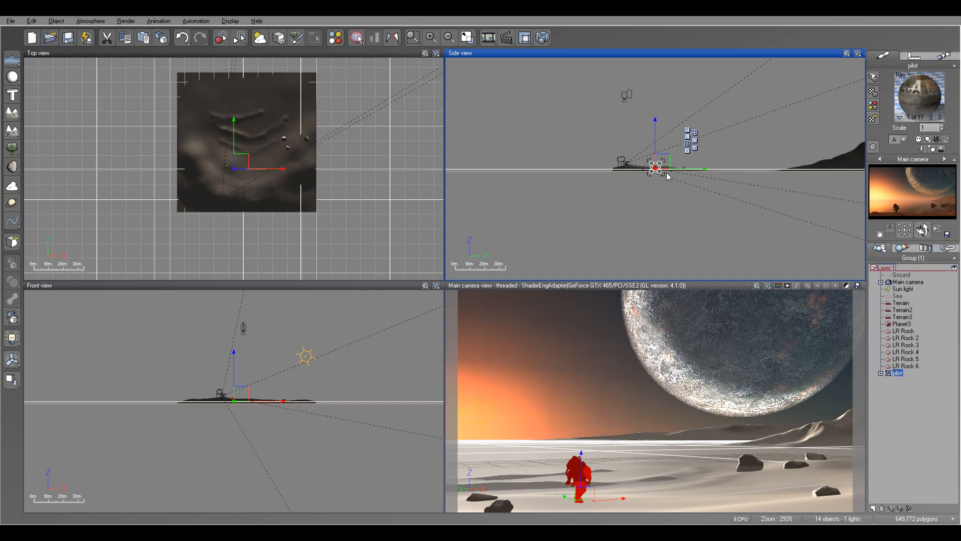
pyautogui.scroll(12, 666, 173)
pyautogui.moveTo(481, 90); pyautogui.dragTo(618, 152, button='right')
pyautogui.scroll(4, 564, 122)
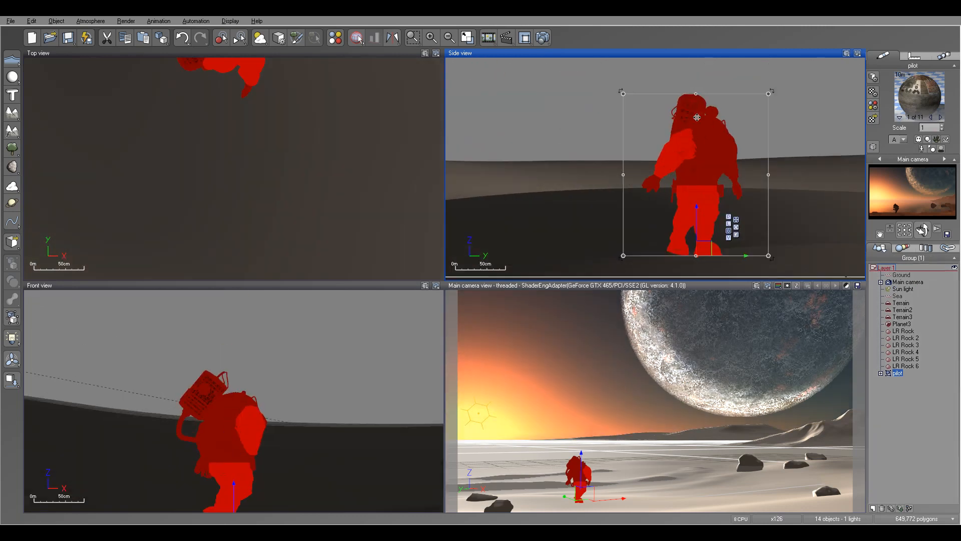
pyautogui.moveTo(770, 93); pyautogui.dragTo(713, 157)
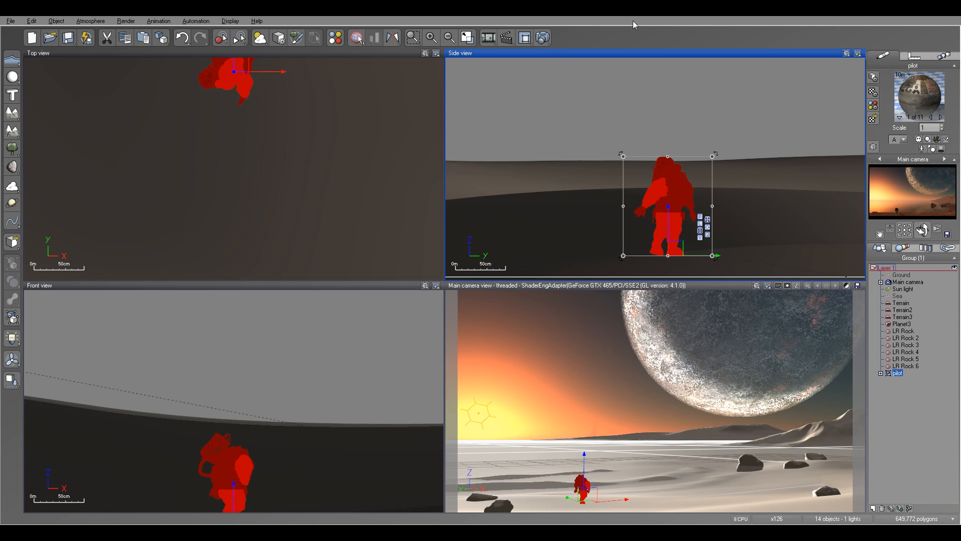
# Render the main camera view to judge the smaller pilot, accept the post render options and close the render display.
pyautogui.click(543, 38)
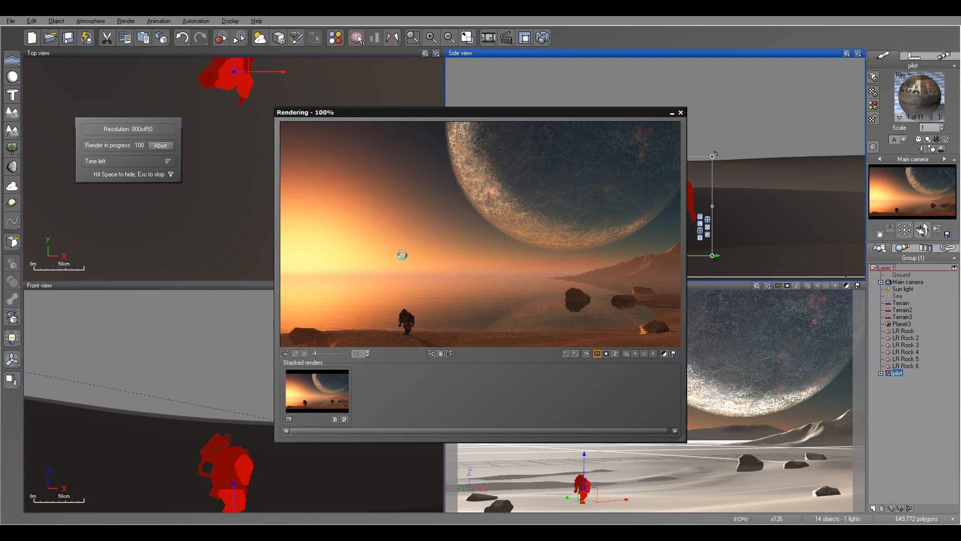
pyautogui.click(544, 324)
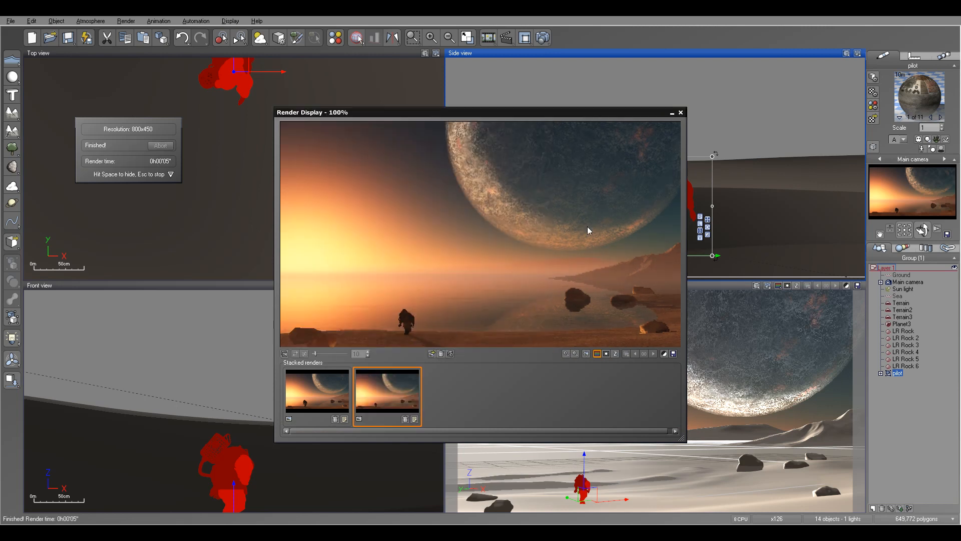
pyautogui.click(680, 112)
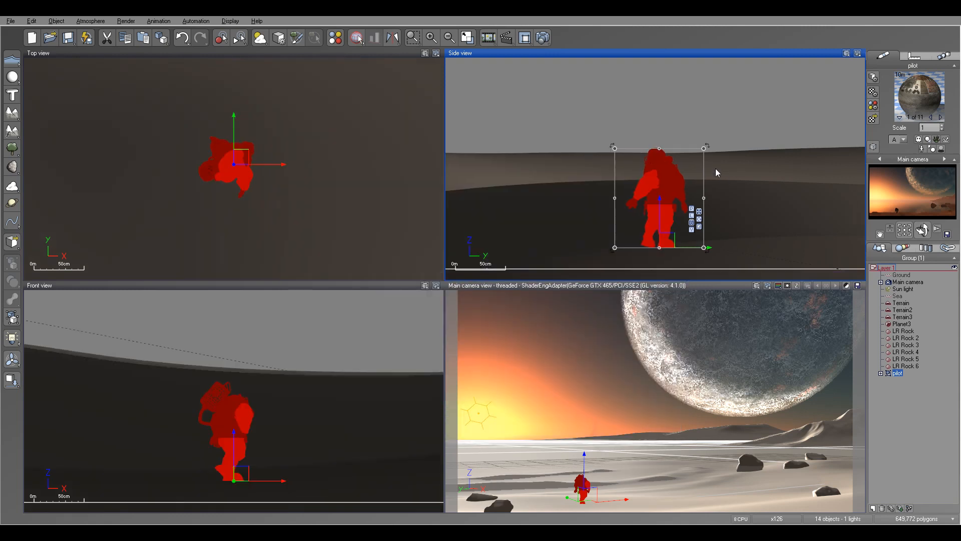
# Scale the pilot down a little further and raise it slightly in the Side view.
pyautogui.scroll(4, 713, 168)
pyautogui.moveTo(704, 122); pyautogui.dragTo(700, 145)
pyautogui.scroll(-6, 721, 168)
pyautogui.scroll(-2, 722, 172)
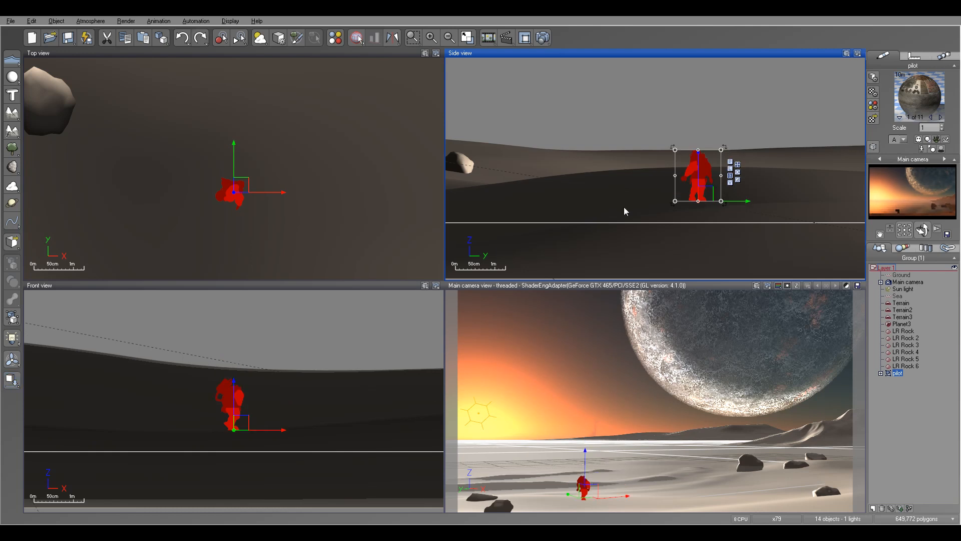
pyautogui.scroll(2, 719, 163)
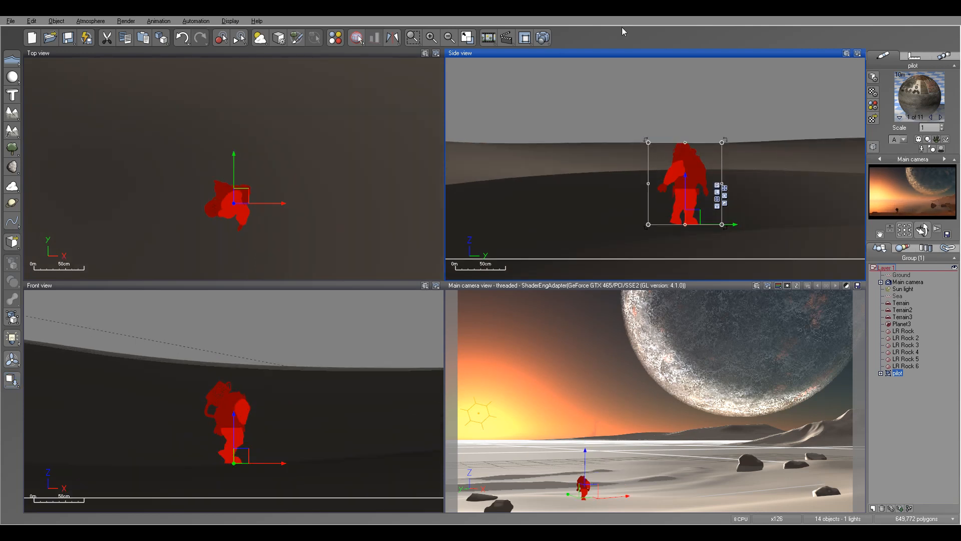
# Render the main camera view, compare the pilot's size across the stacked renders and close the render display.
pyautogui.click(543, 38)
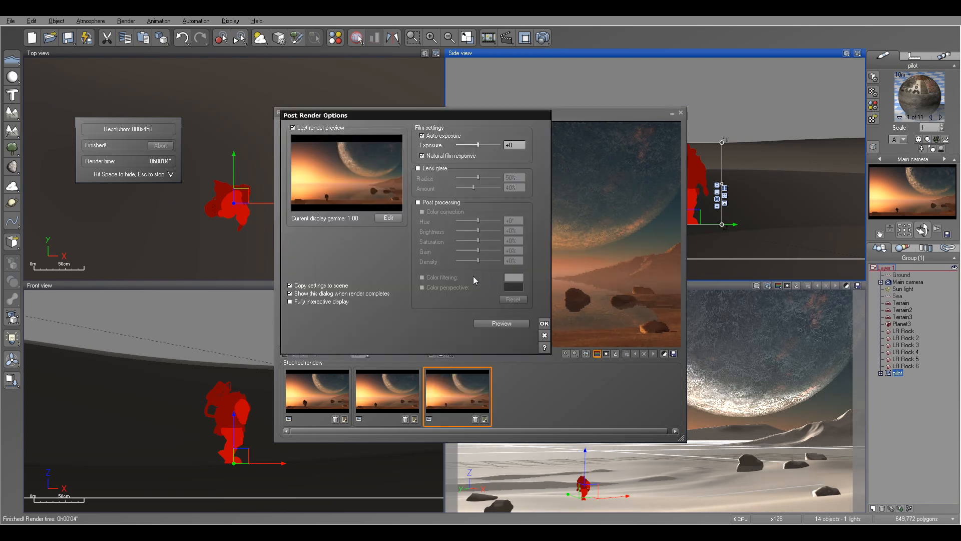
pyautogui.click(545, 324)
pyautogui.click(319, 402)
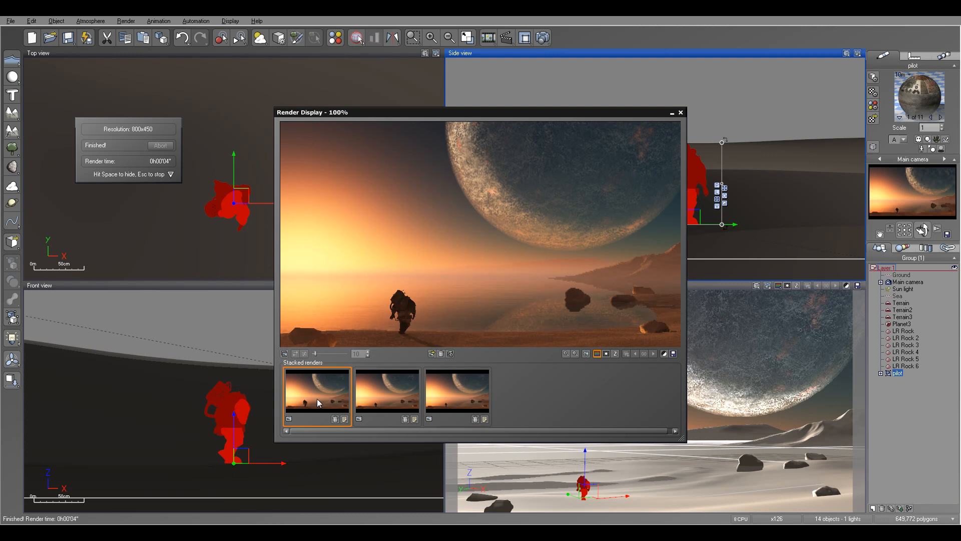
pyautogui.click(461, 403)
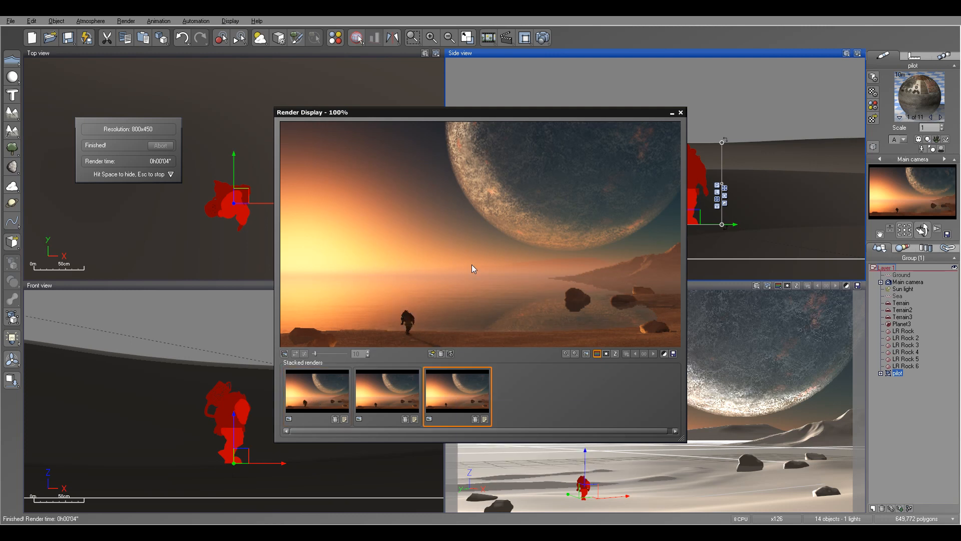
pyautogui.click(395, 398)
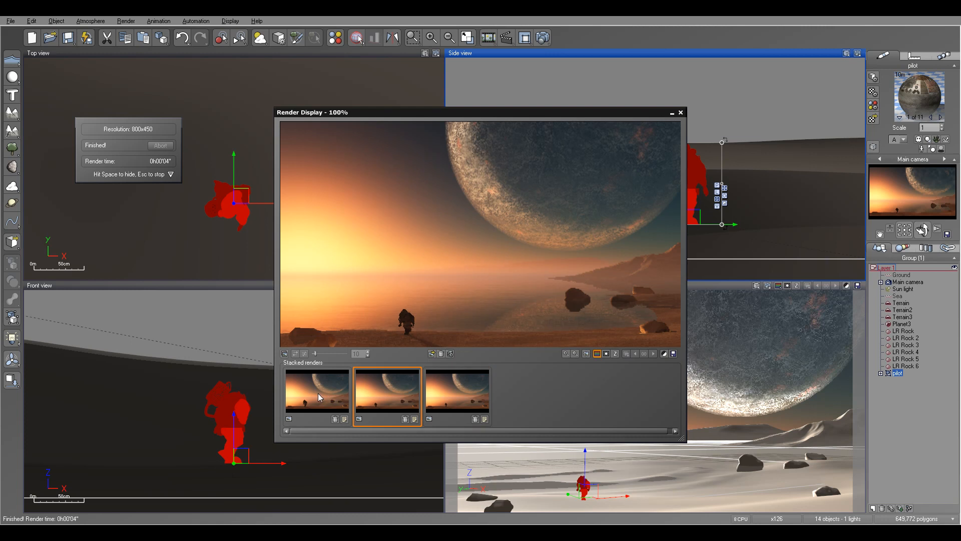
pyautogui.click(320, 395)
pyautogui.click(460, 394)
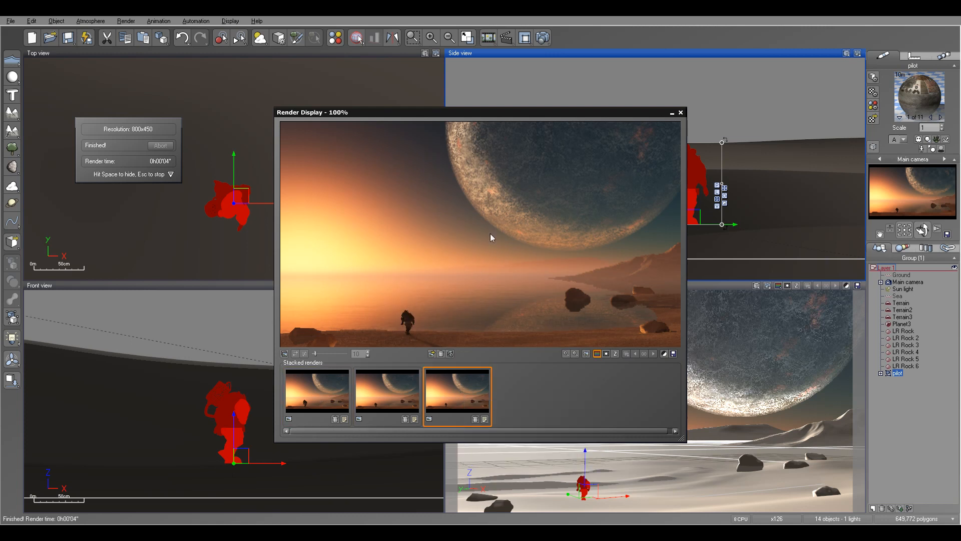
pyautogui.click(338, 385)
pyautogui.click(457, 381)
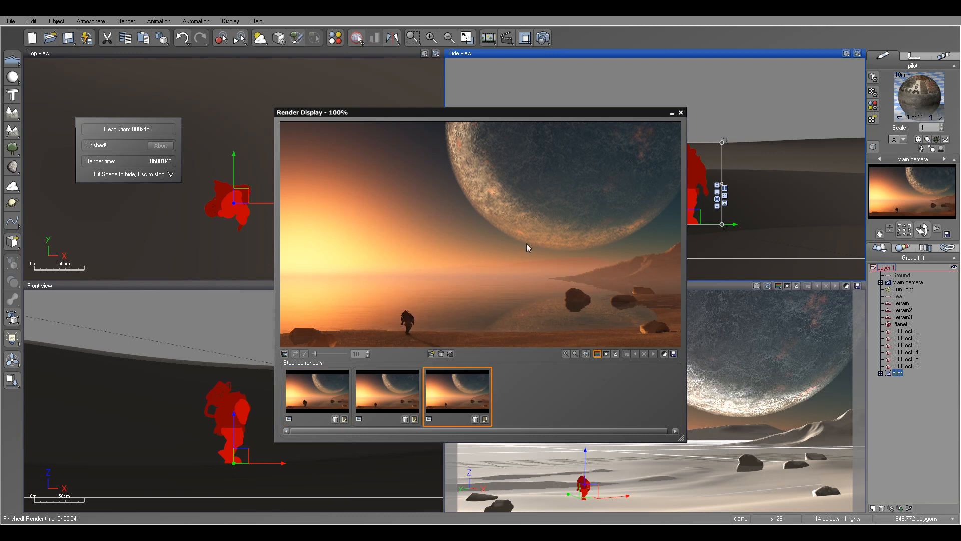
pyautogui.click(681, 113)
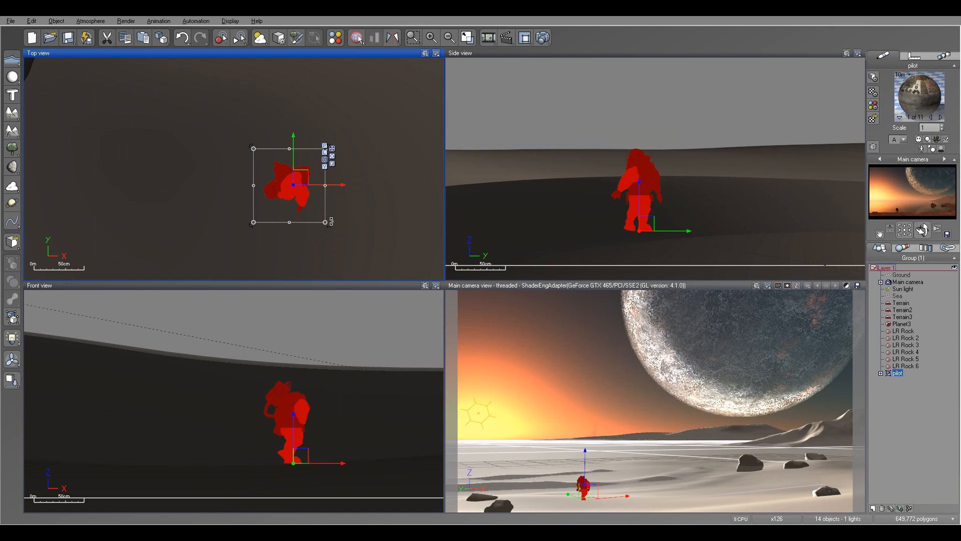
# Rotate the pilot slightly about its vertical axis in the Top view.
pyautogui.moveTo(334, 222)
pyautogui.mouseDown()
pyautogui.moveTo(326, 227)
pyautogui.moveTo(350, 211)
pyautogui.moveTo(344, 217)
pyautogui.mouseUp()
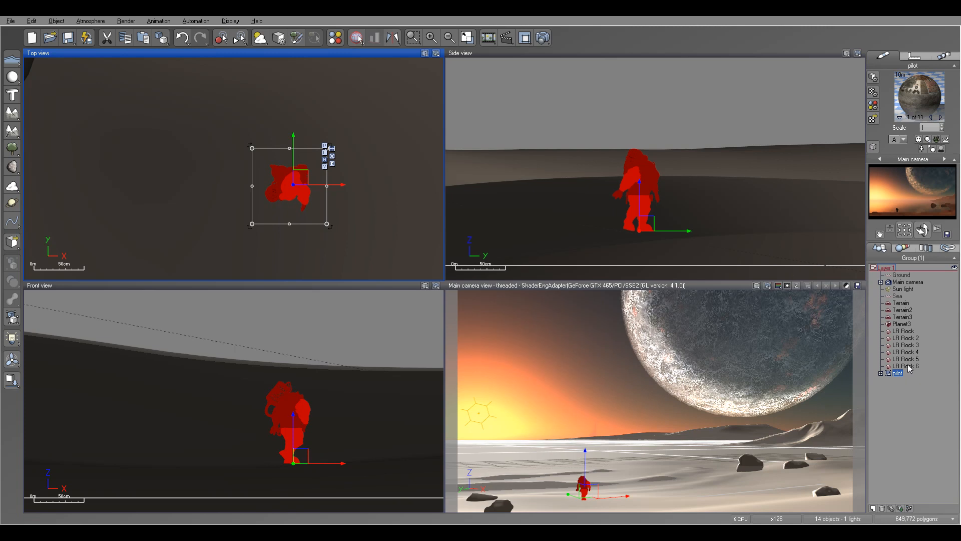
# Duplicate the small rock LR Rock 6 near the pilot and place the copy just beside the pilot in the Top view.
pyautogui.moveTo(313, 143); pyautogui.dragTo(370, 216, button='right')
pyautogui.scroll(-5, 348, 150)
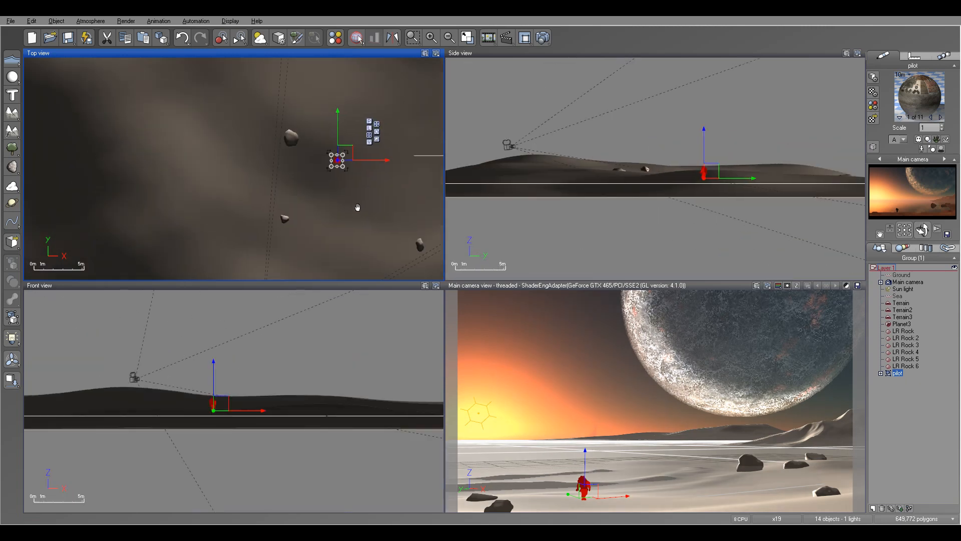
pyautogui.scroll(2, 298, 93)
pyautogui.click(299, 95)
pyautogui.hotkey('ctrl', 'c')
pyautogui.hotkey('ctrl', 'v')
pyautogui.moveTo(311, 80); pyautogui.dragTo(372, 140)
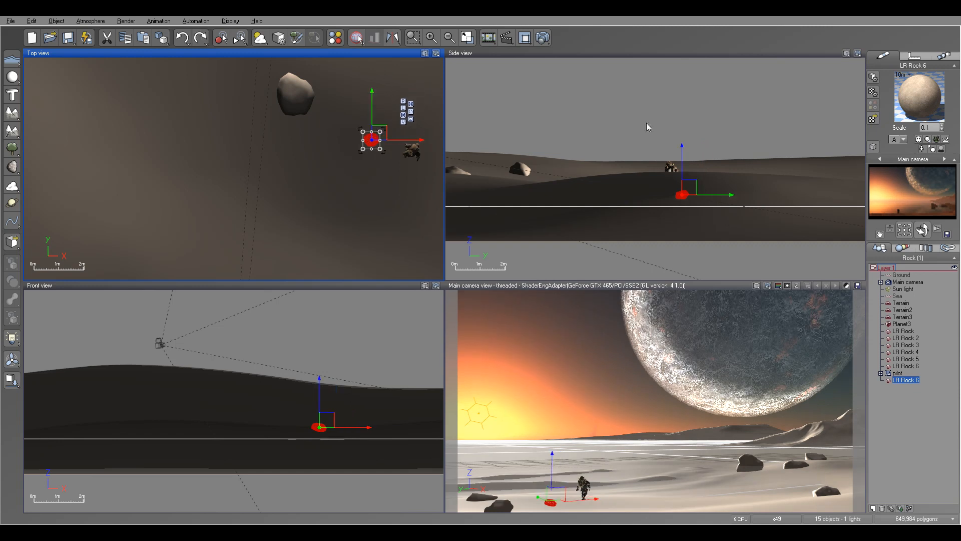
# Lift the copied rock above the terrain, drop it onto the ground and sink it slightly into the surface.
pyautogui.moveTo(681, 160); pyautogui.dragTo(682, 114)
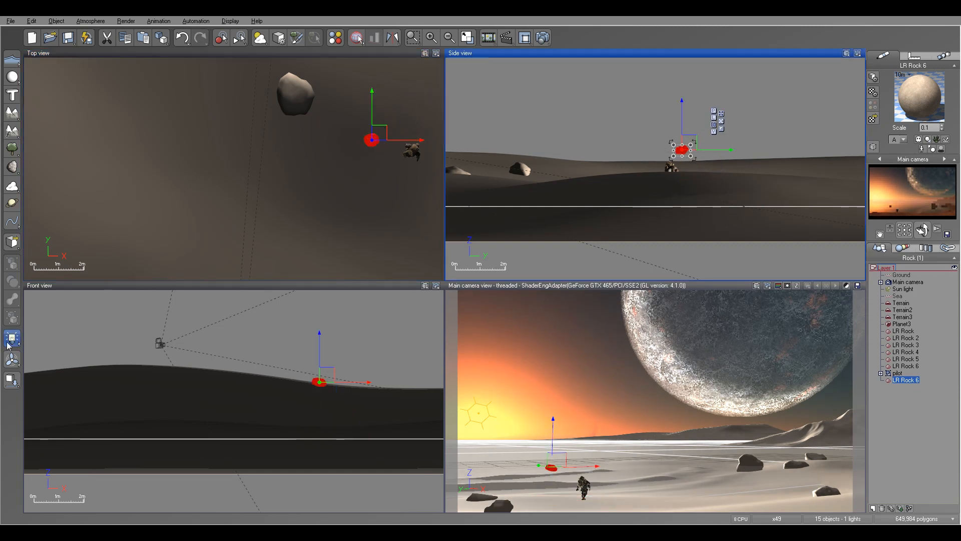
pyautogui.click(12, 380)
pyautogui.scroll(5, 569, 164)
pyautogui.moveTo(775, 206); pyautogui.dragTo(560, 163, button='right')
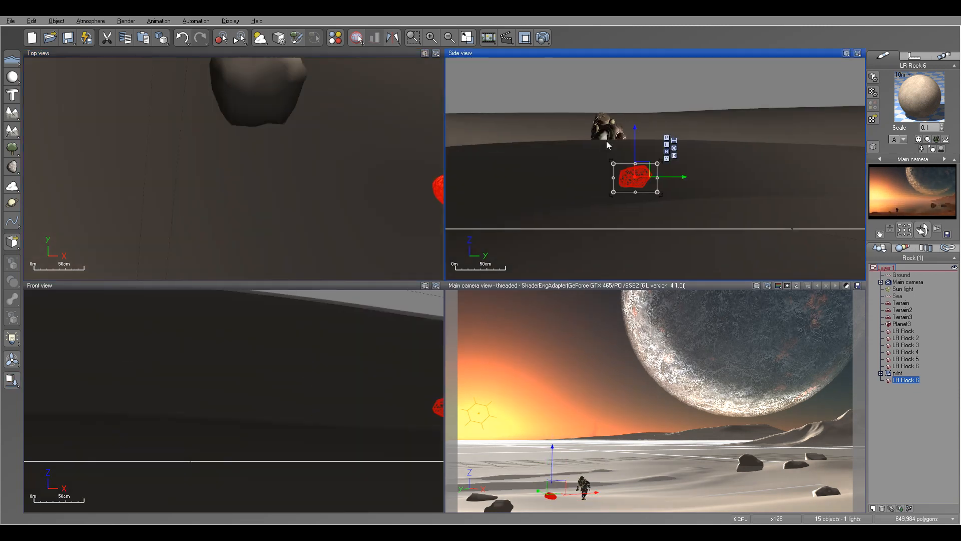
pyautogui.moveTo(635, 136); pyautogui.dragTo(635, 141)
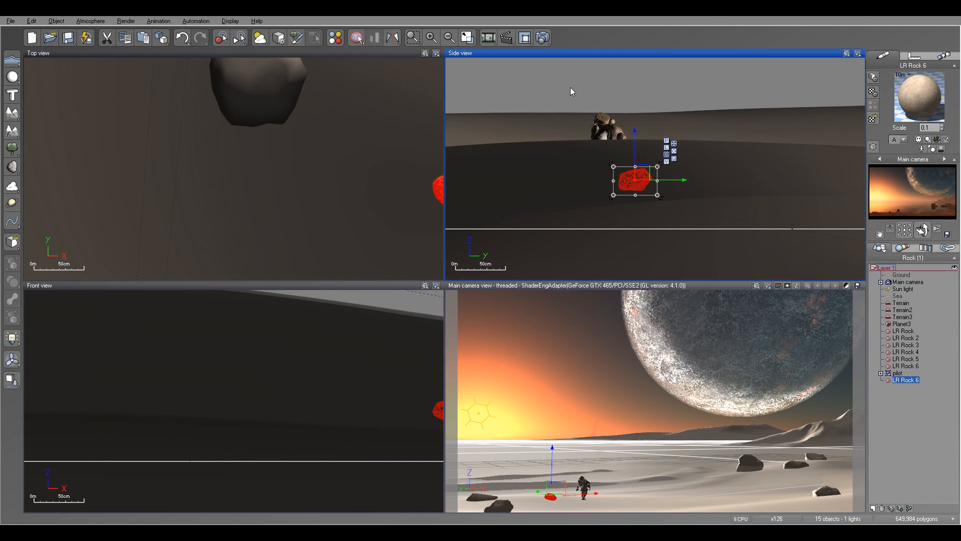
# Render the main camera view to check the new rock beside the pilot and close the render display.
pyautogui.click(542, 38)
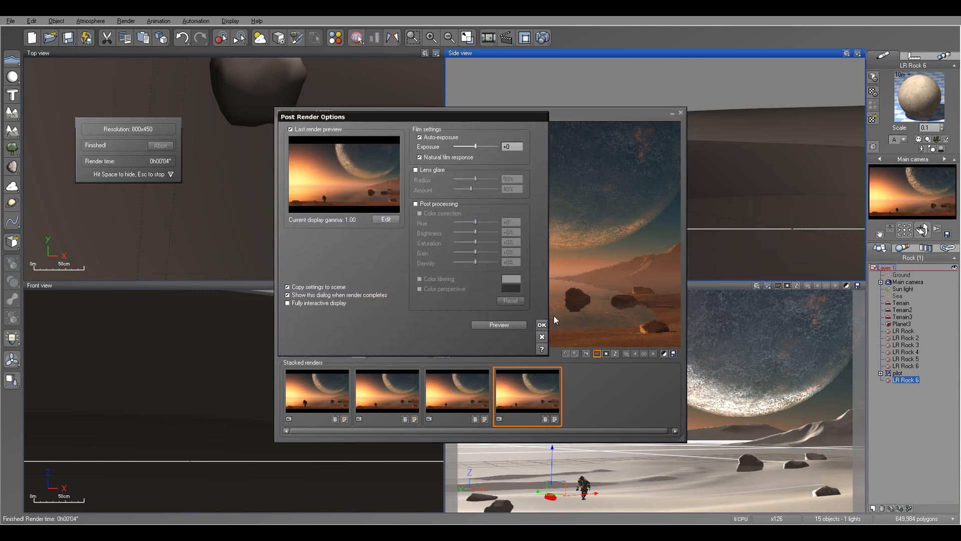
pyautogui.click(541, 325)
pyautogui.click(681, 113)
# Sink the copied rock a little deeper into the terrain, re-render the main camera view and close the render display.
pyautogui.scroll(3, 630, 208)
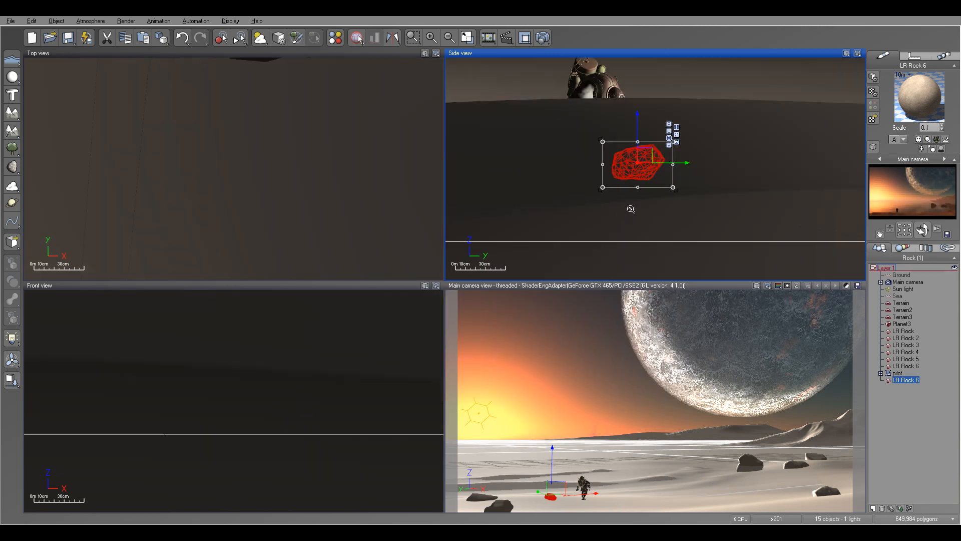
pyautogui.moveTo(637, 116); pyautogui.dragTo(638, 119)
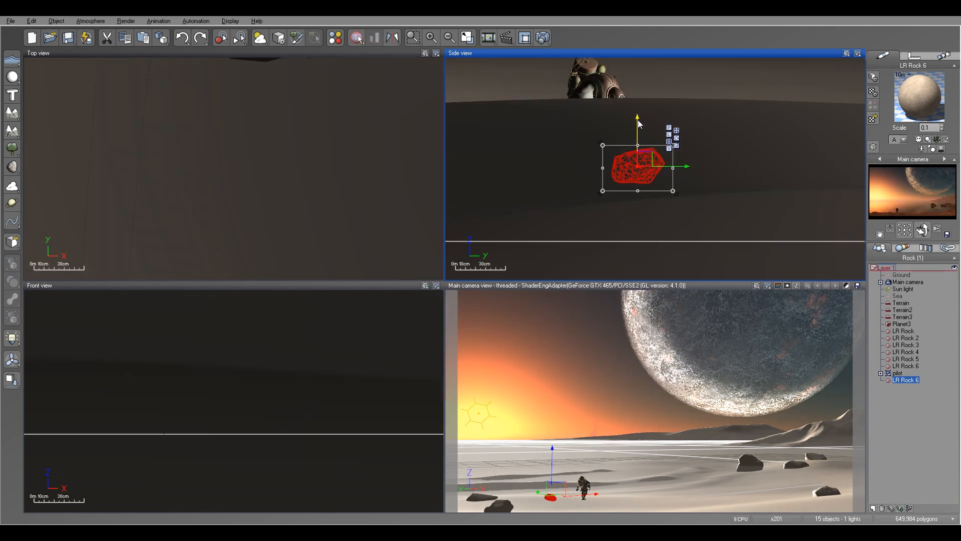
pyautogui.click(544, 39)
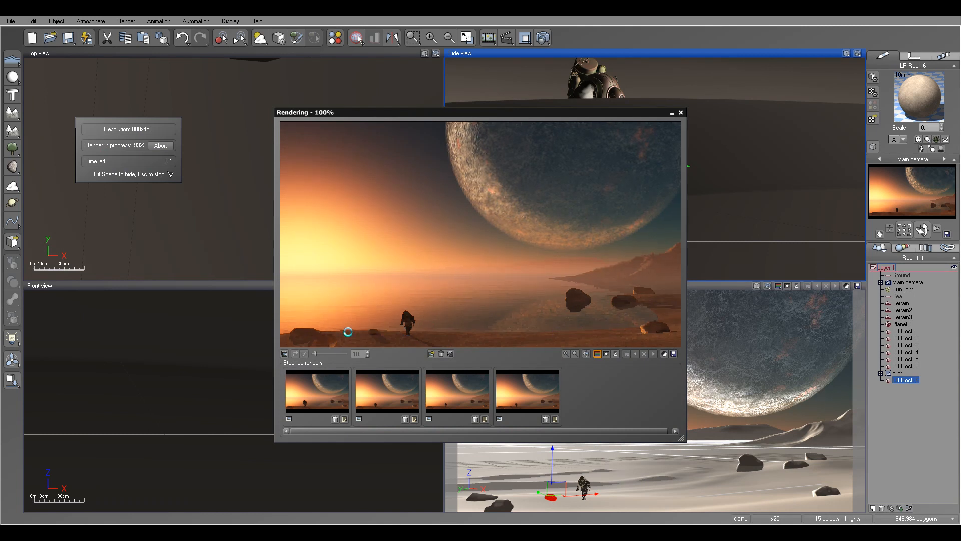
pyautogui.click(542, 325)
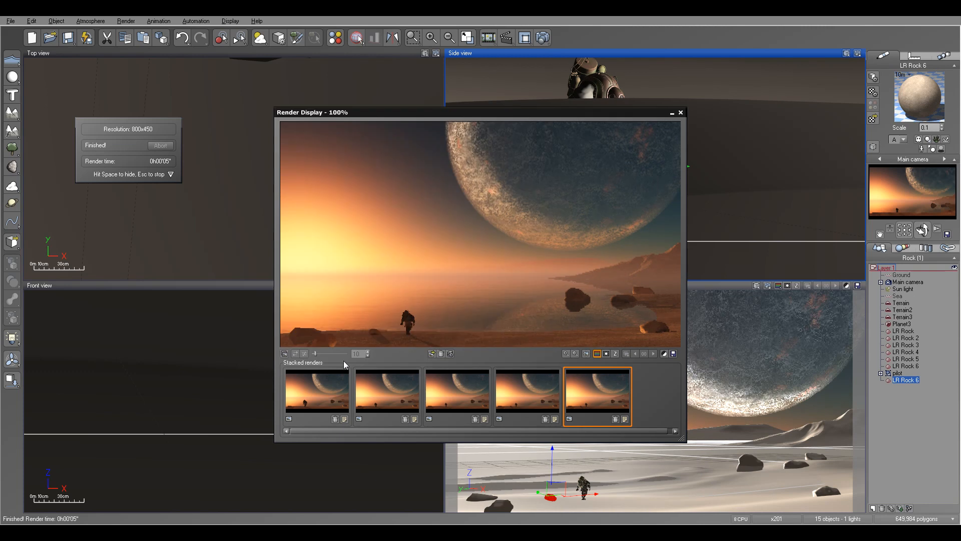
pyautogui.click(680, 112)
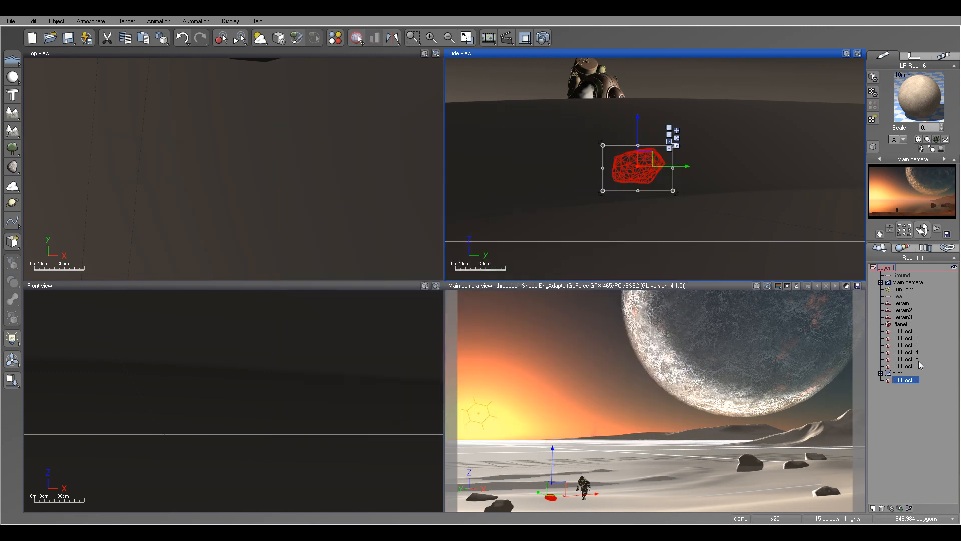
# Lower the foreground rock LR Rock so that it sits about halfway into the terrain.
pyautogui.click(904, 332)
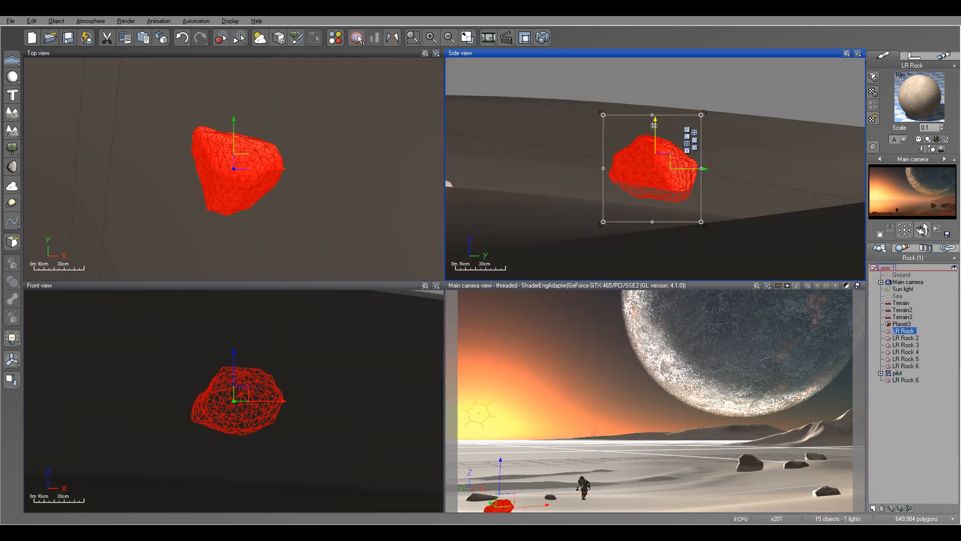
pyautogui.moveTo(655, 126); pyautogui.dragTo(656, 138)
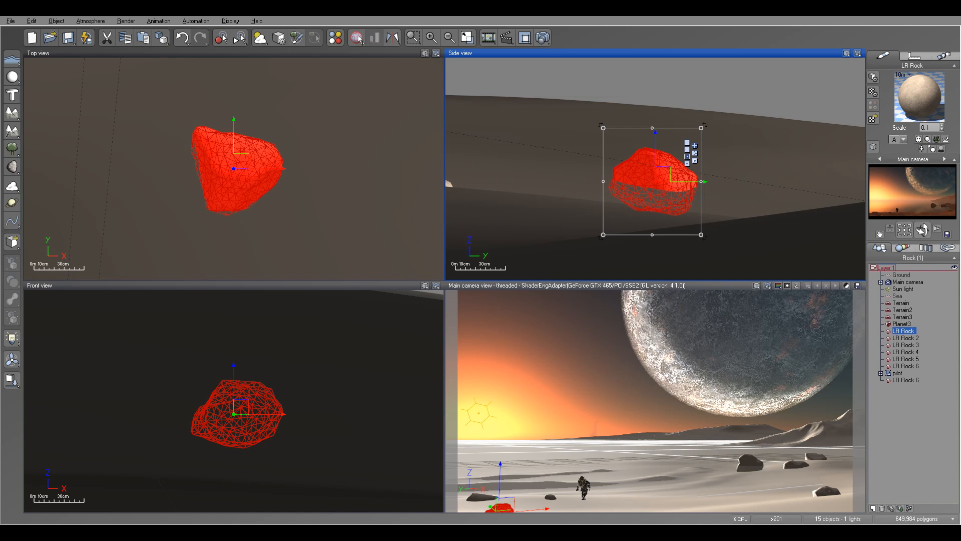
# Enable stars in the atmosphere effects with number of stars and brightness at 100%, and confirm the atmosphere settings.
pyautogui.click(94, 23)
pyautogui.click(108, 62)
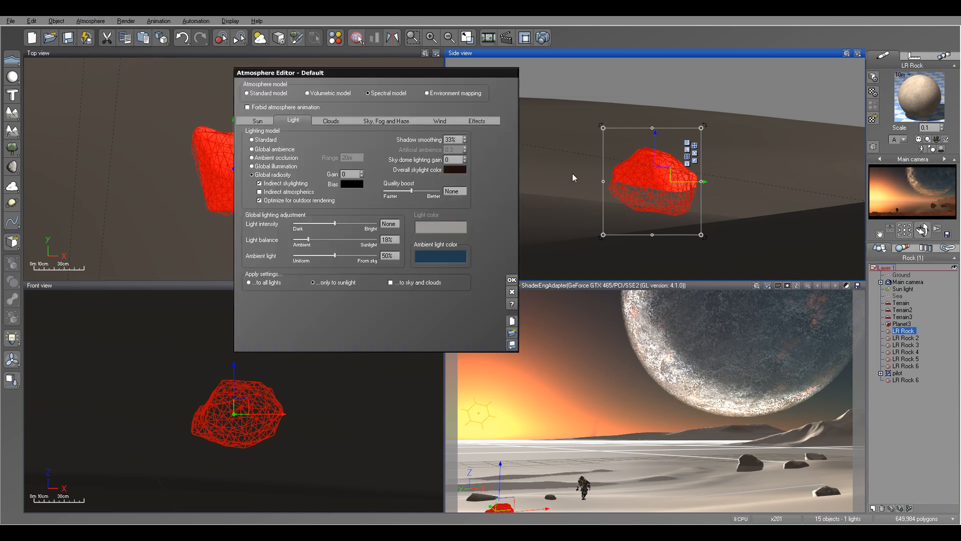
pyautogui.click(477, 121)
pyautogui.click(261, 131)
pyautogui.moveTo(316, 150); pyautogui.dragTo(341, 139)
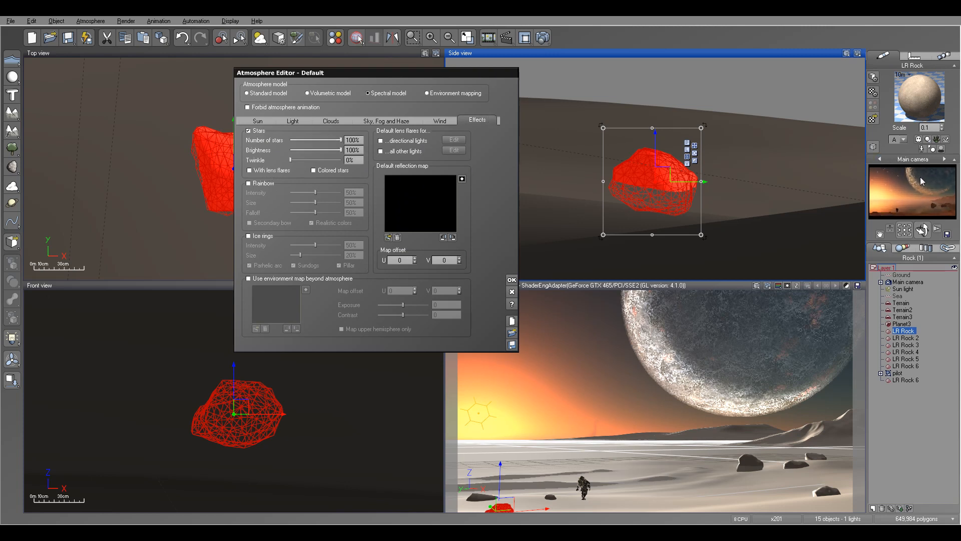
pyautogui.click(511, 281)
# Reduce the size of the sun to 0% in the atmosphere's sun settings.
pyautogui.click(101, 21)
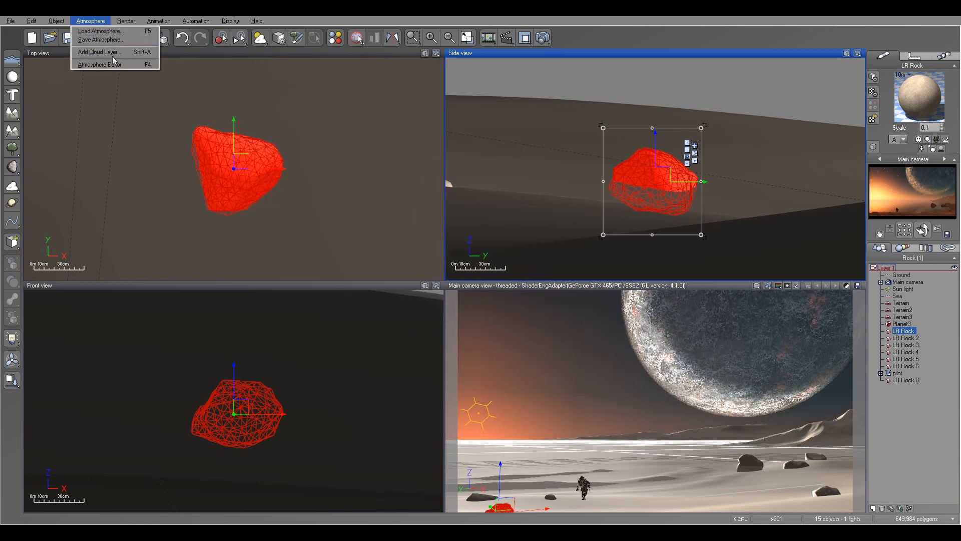
pyautogui.click(102, 65)
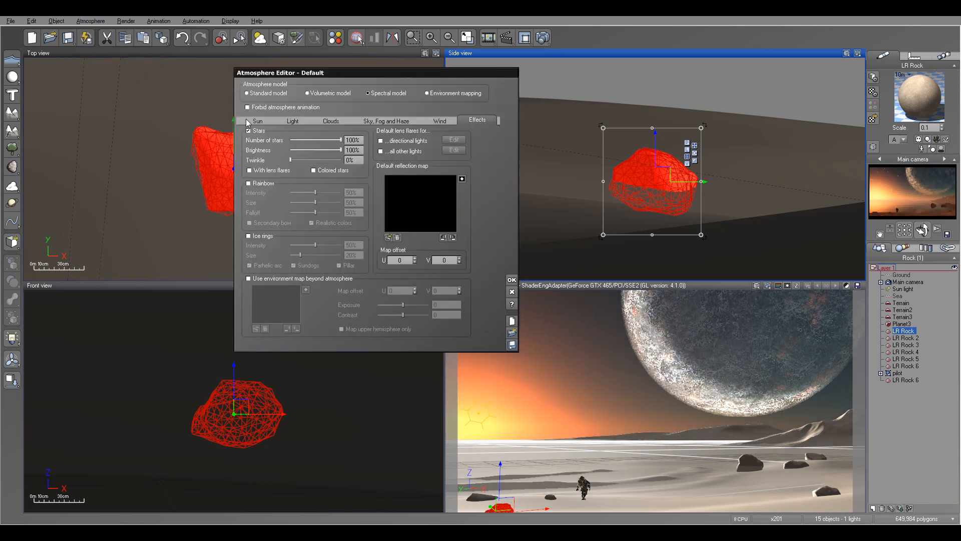
pyautogui.click(245, 121)
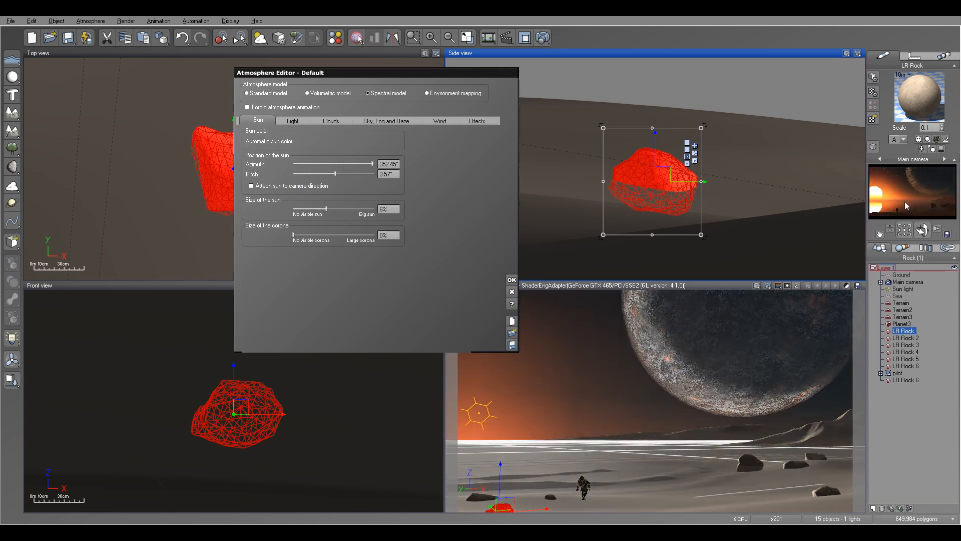
pyautogui.moveTo(326, 209); pyautogui.dragTo(268, 199)
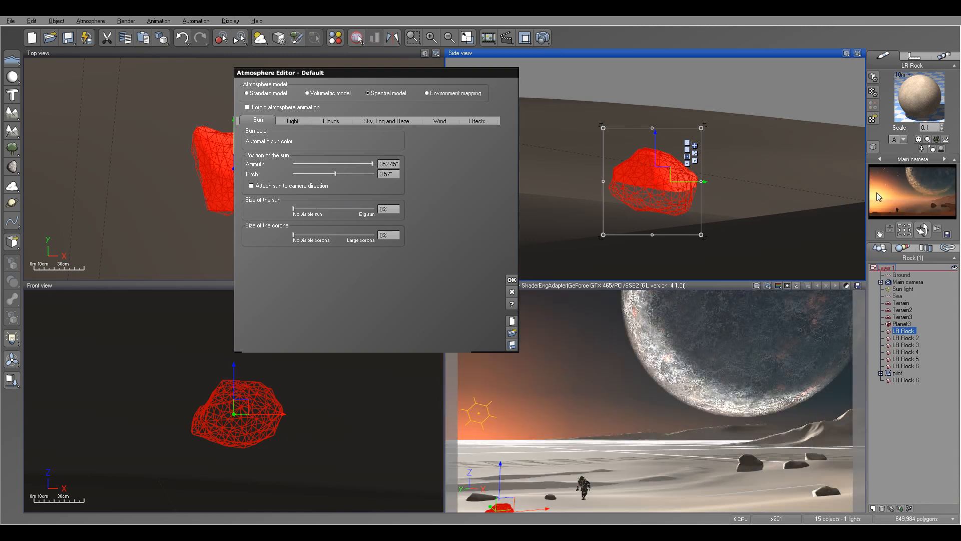
# Darken the atmosphere's ambient light color to RGB 34, 51, 60.
pyautogui.click(292, 121)
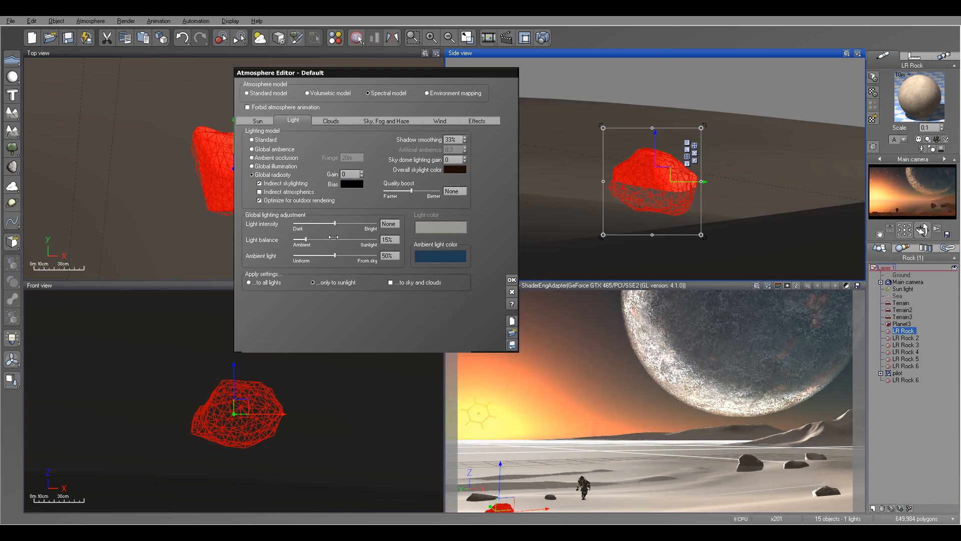
pyautogui.click(442, 251)
pyautogui.click(449, 263)
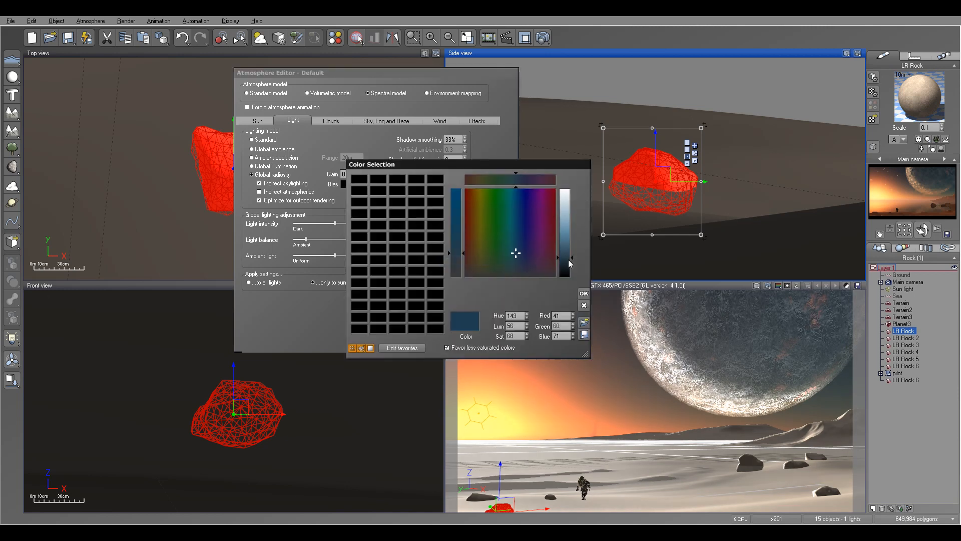
pyautogui.moveTo(572, 257); pyautogui.dragTo(573, 260)
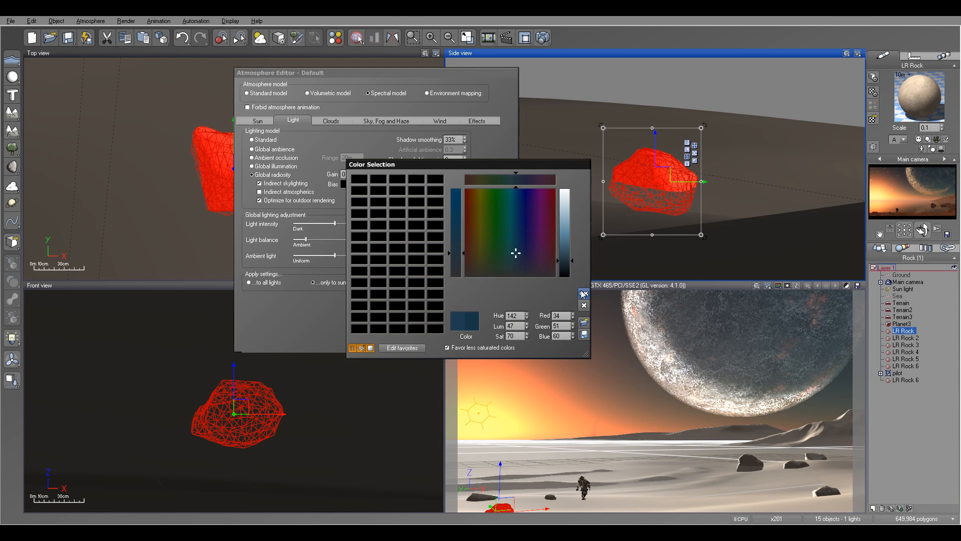
pyautogui.click(584, 293)
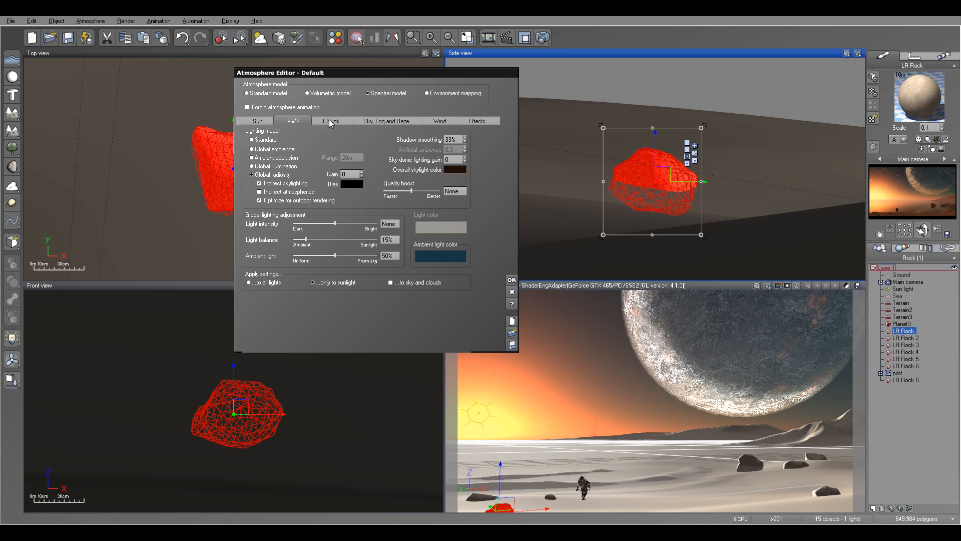
# Brighten the atmosphere's sky color to RGB 3, 97, 228.
pyautogui.click(368, 121)
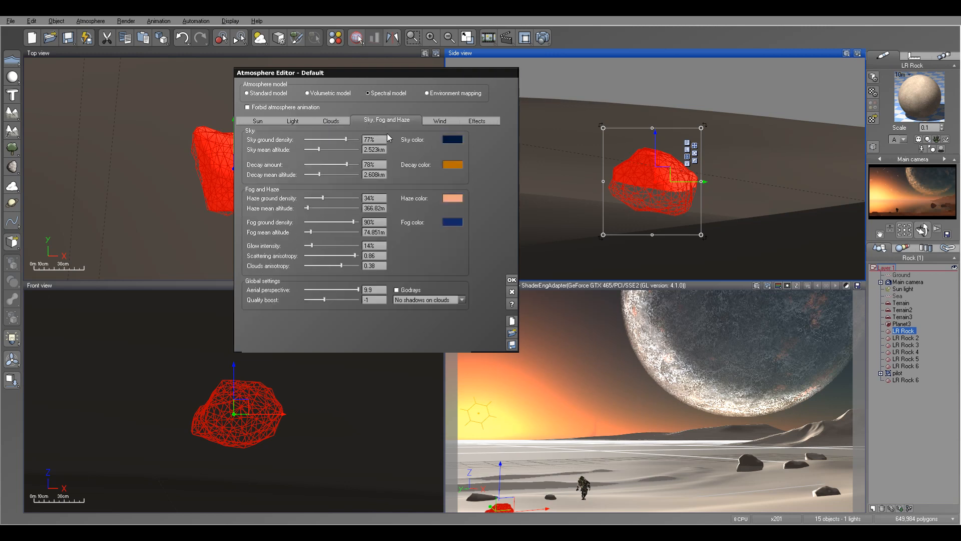
pyautogui.click(458, 142)
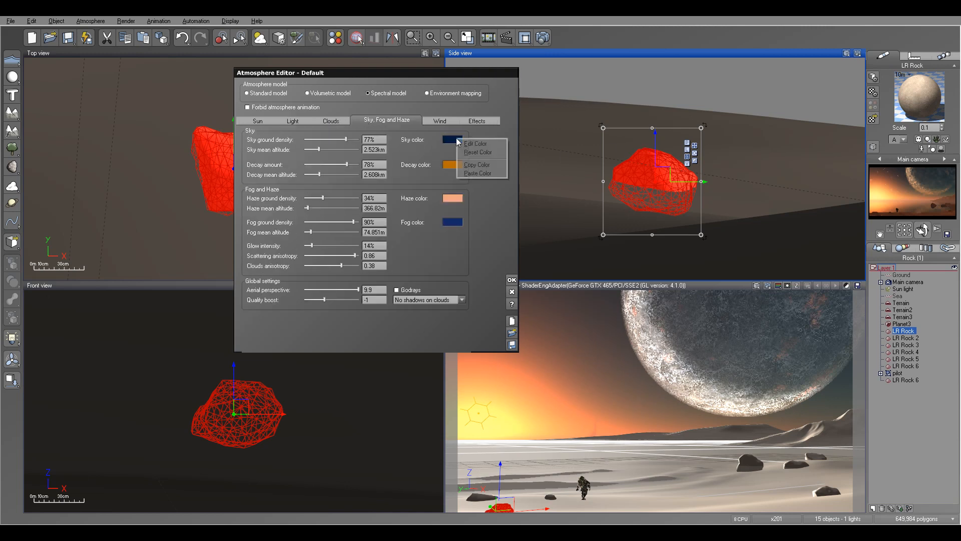
pyautogui.click(471, 143)
pyautogui.moveTo(567, 267); pyautogui.dragTo(570, 241)
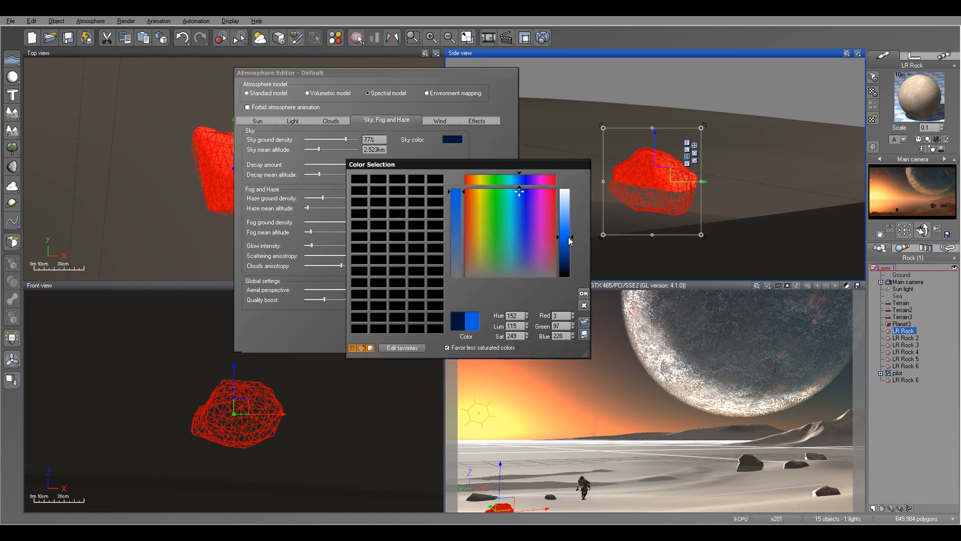
pyautogui.click(583, 294)
# Darken the sky color to RGB 0, 21, 51 and confirm the atmosphere settings.
pyautogui.click(453, 140)
pyautogui.click(470, 143)
pyautogui.moveTo(571, 240); pyautogui.dragTo(569, 272)
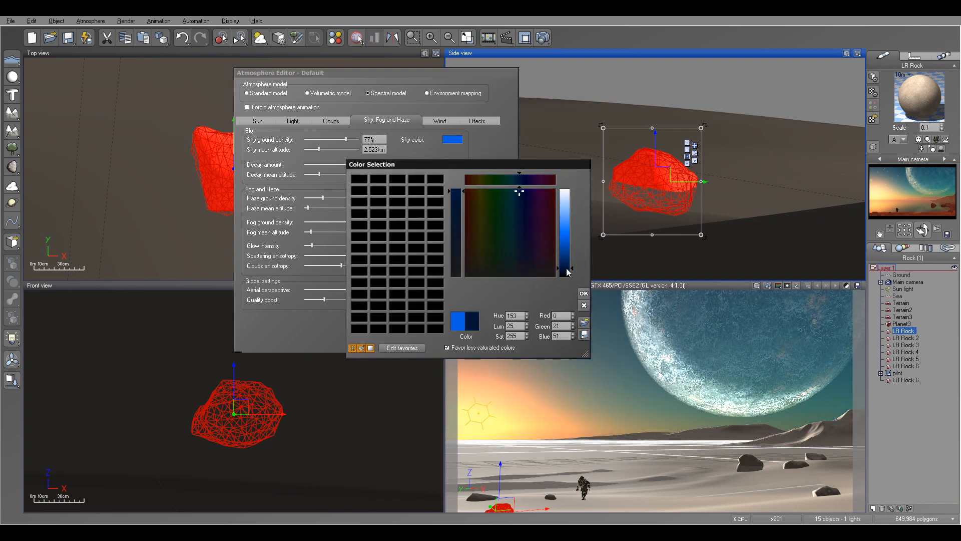
pyautogui.click(583, 293)
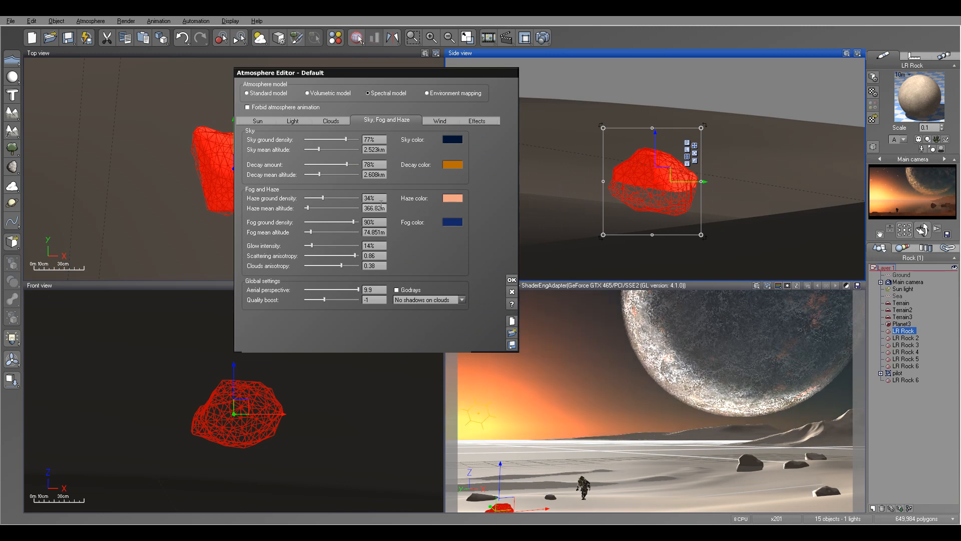
pyautogui.click(511, 280)
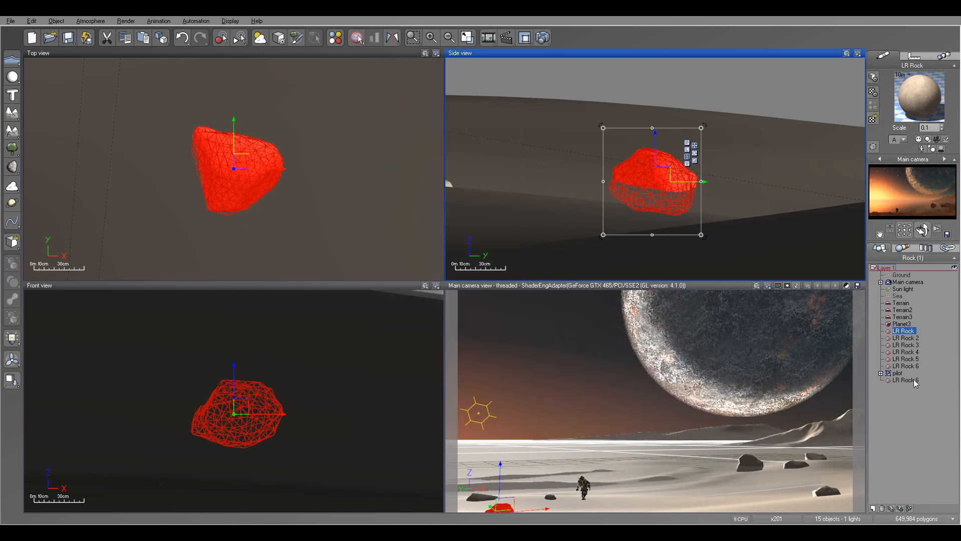
# Increase the brightness and softness of Planet3.
pyautogui.click(902, 323)
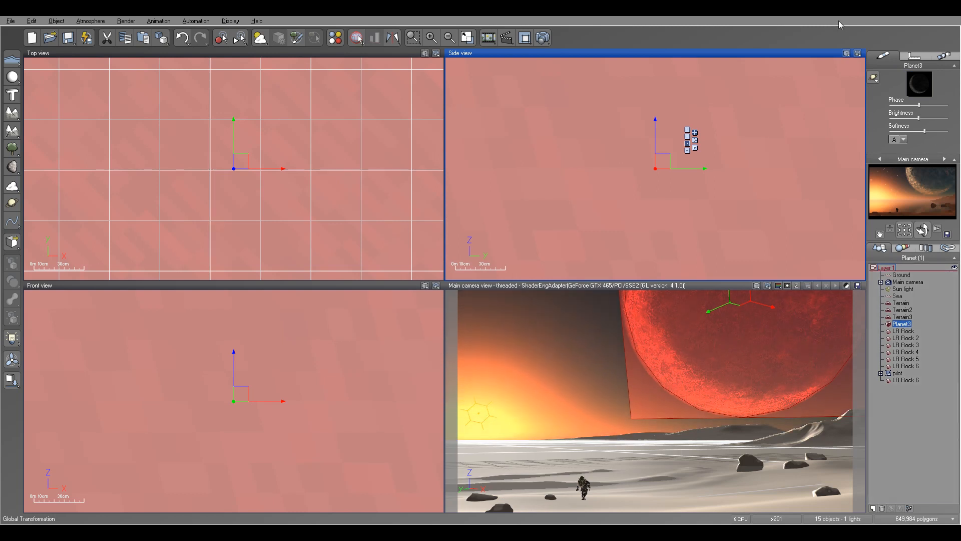
pyautogui.moveTo(931, 117); pyautogui.dragTo(932, 117)
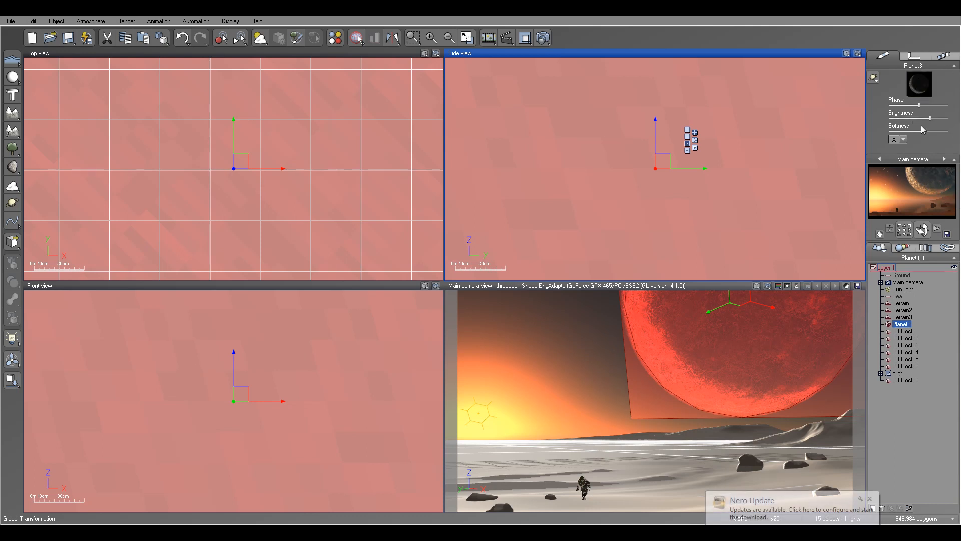
pyautogui.moveTo(934, 131); pyautogui.dragTo(939, 130)
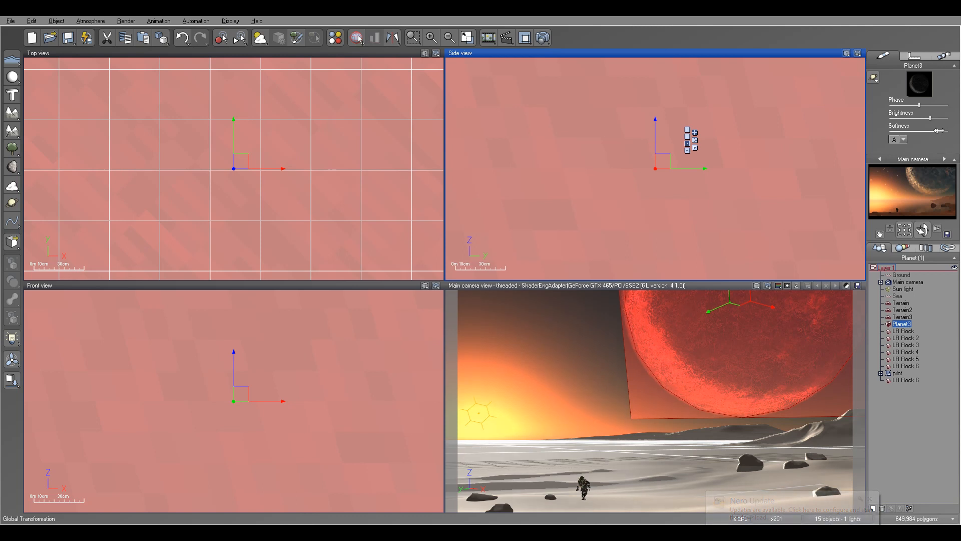
pyautogui.moveTo(939, 130); pyautogui.dragTo(934, 118)
# Render the main camera view at 800x450, accept the post render options and close the render display.
pyautogui.click(542, 38)
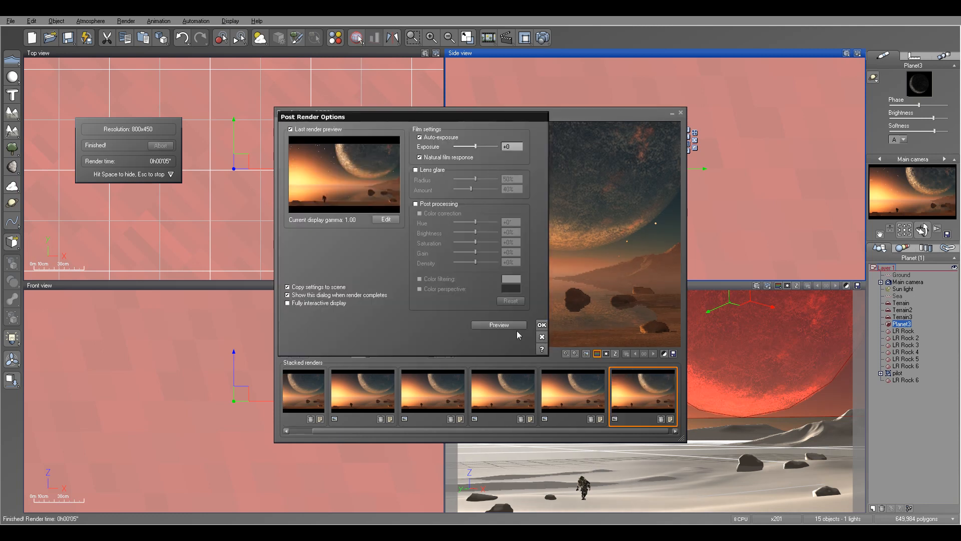
pyautogui.click(541, 324)
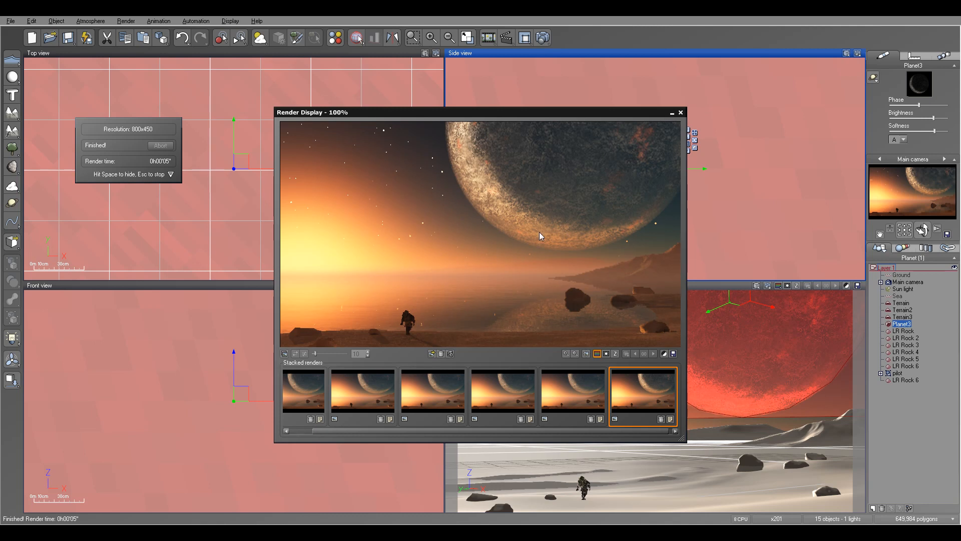
pyautogui.click(680, 113)
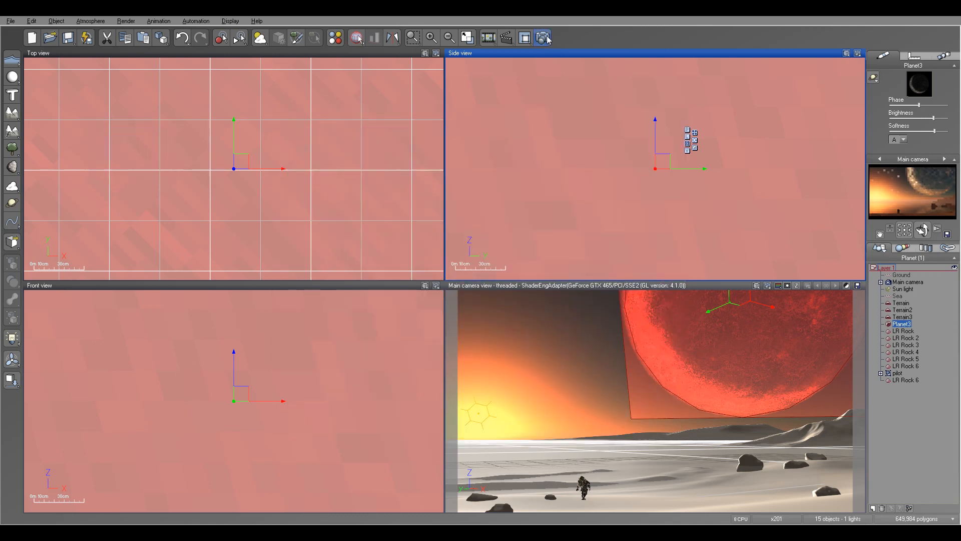
# Set the render options to Final quality with a 1920x1080 picture size.
pyautogui.click(543, 38)
pyautogui.click(313, 132)
pyautogui.click(609, 157)
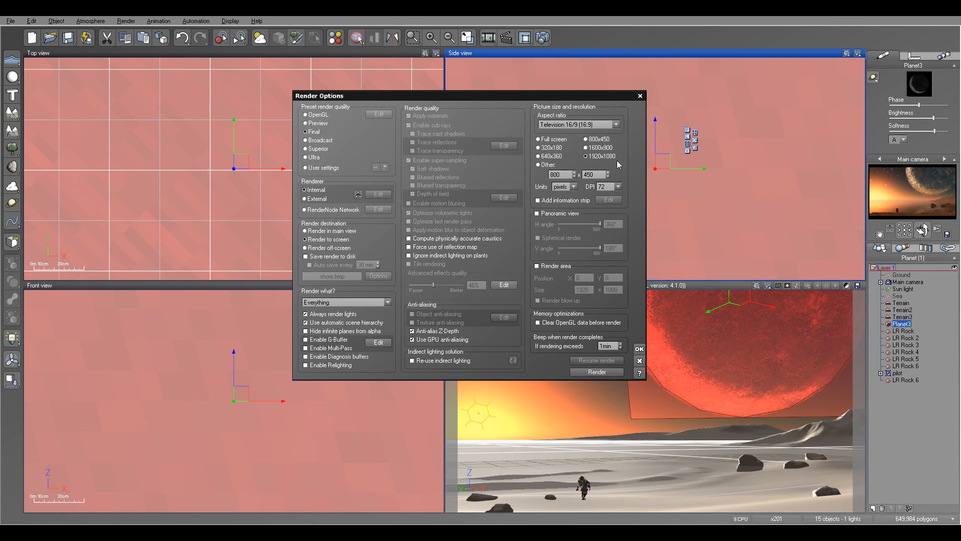
pyautogui.click(640, 349)
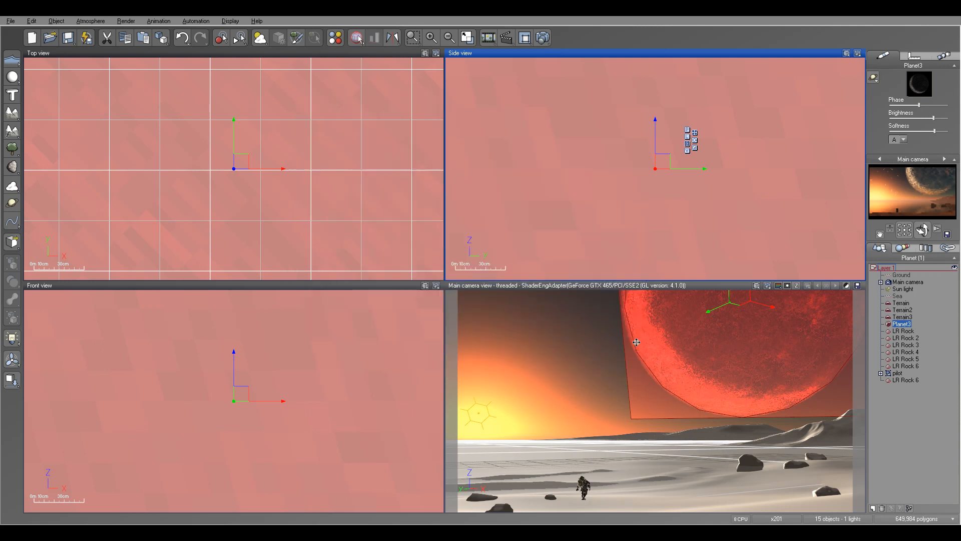
# Set the quality boost of the atmosphere's sky, fog and haze to 0.
pyautogui.click(90, 21)
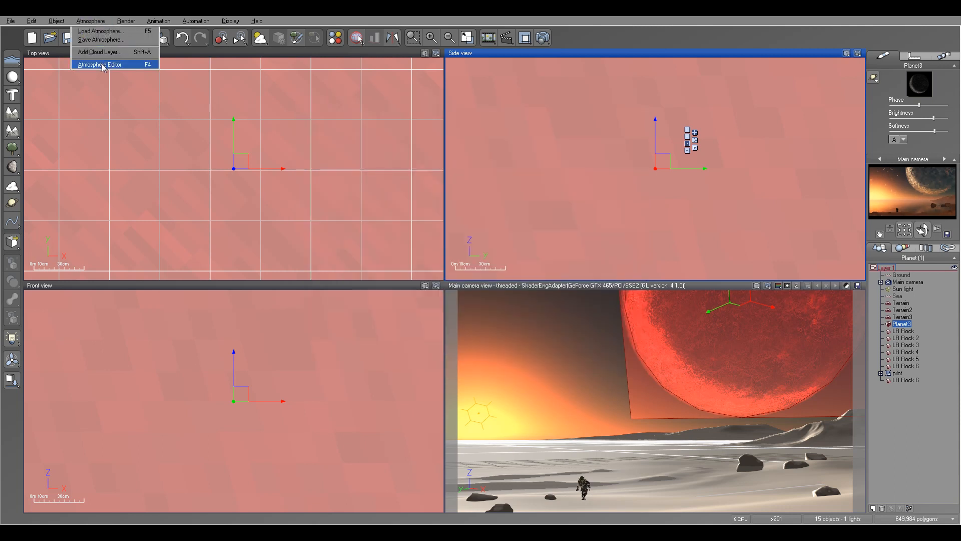
pyautogui.click(104, 64)
pyautogui.moveTo(838, 123); pyautogui.dragTo(560, 96)
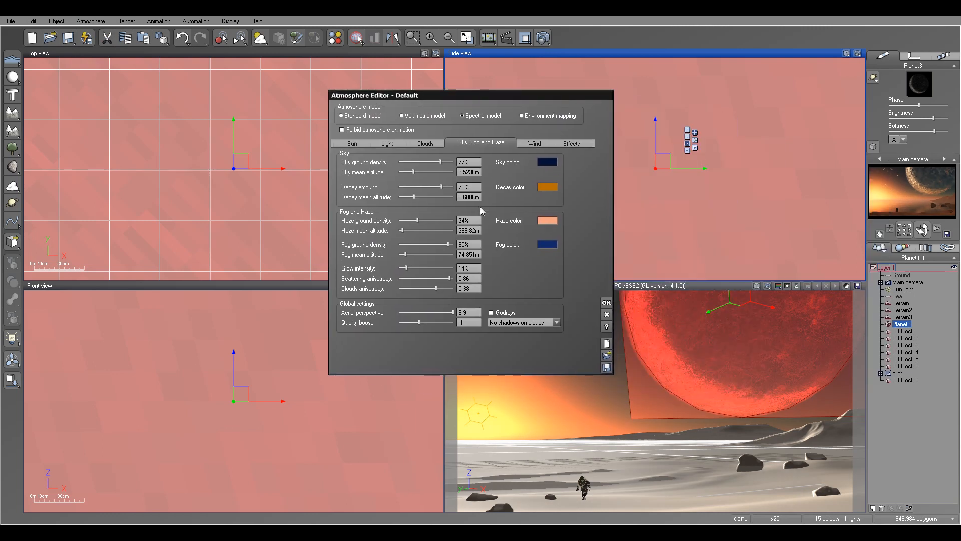
pyautogui.click(470, 321)
pyautogui.write('0')
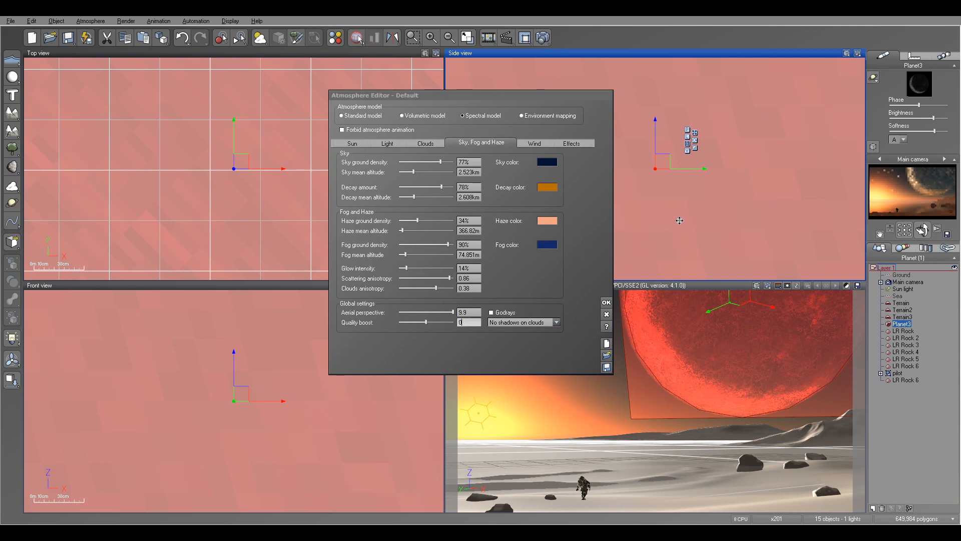
# Raise the quality boost of the atmosphere's lighting to +1 and confirm the atmosphere settings.
pyautogui.click(388, 146)
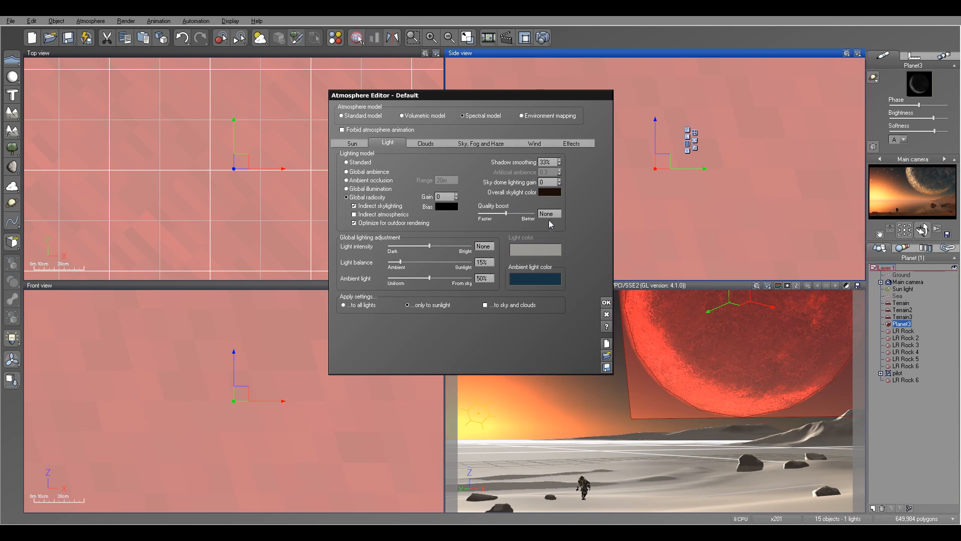
pyautogui.moveTo(513, 213); pyautogui.dragTo(519, 214)
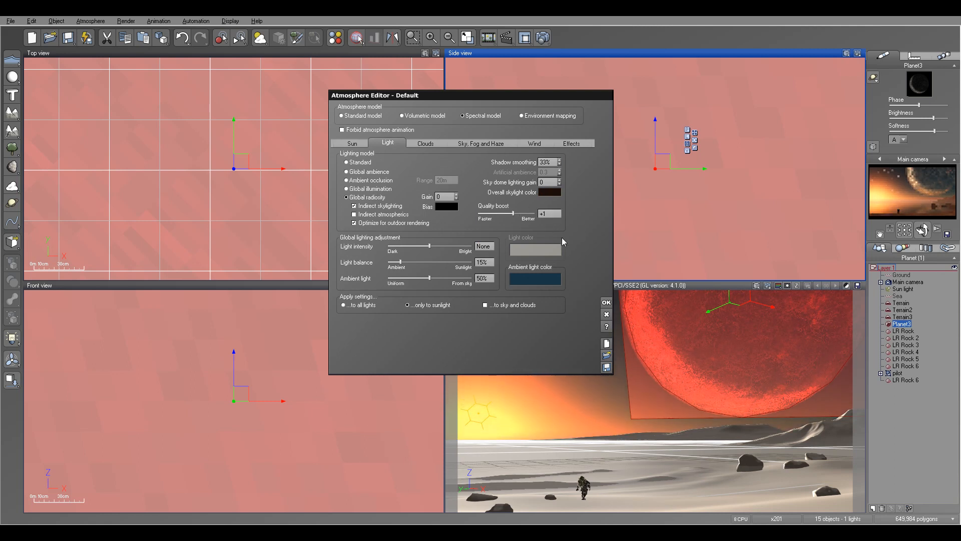
pyautogui.click(606, 302)
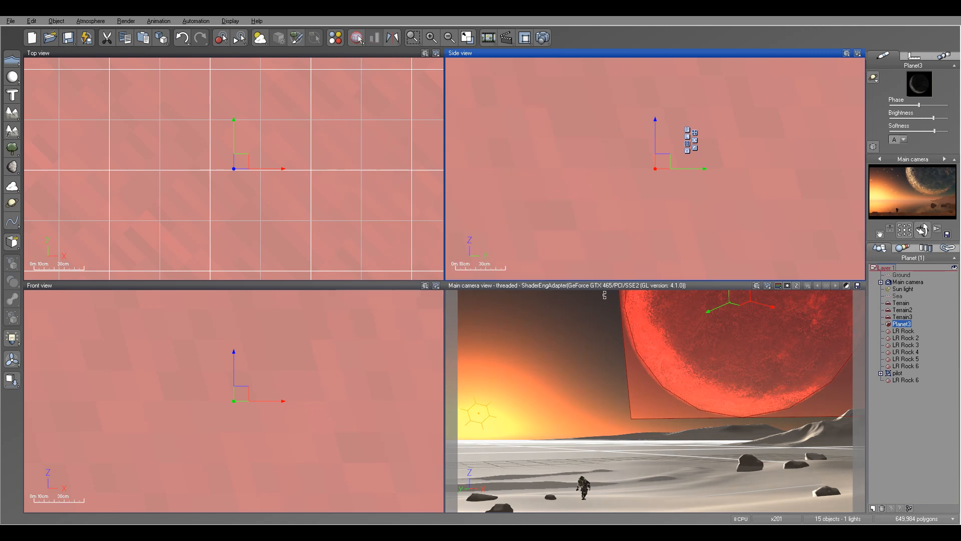
# Render the main camera view at Final quality and 1920x1080, and accept the post render options.
pyautogui.click(543, 38)
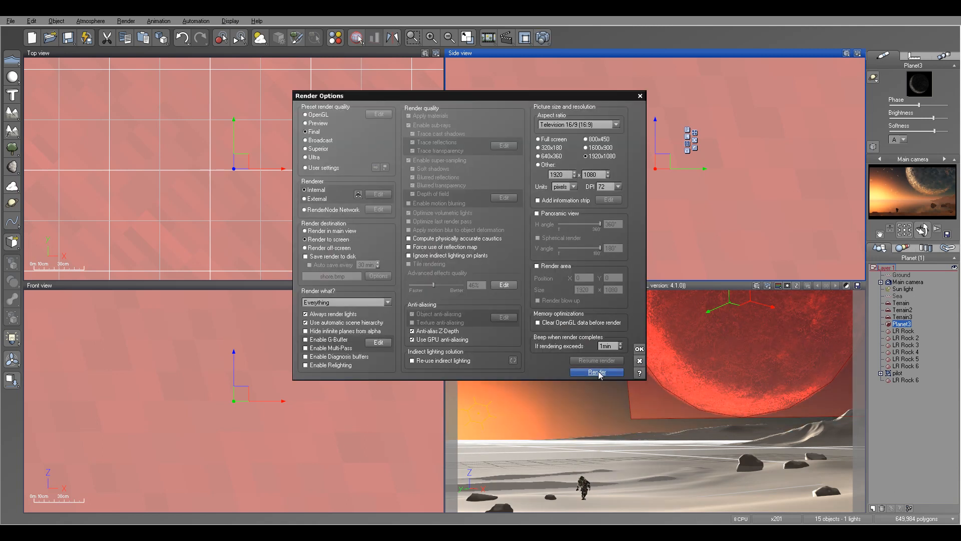
pyautogui.click(597, 372)
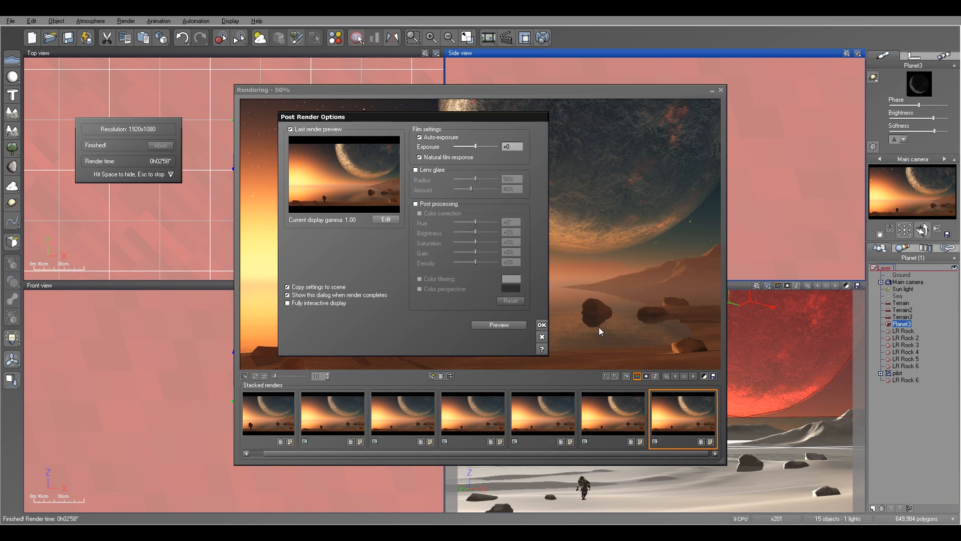
pyautogui.click(543, 325)
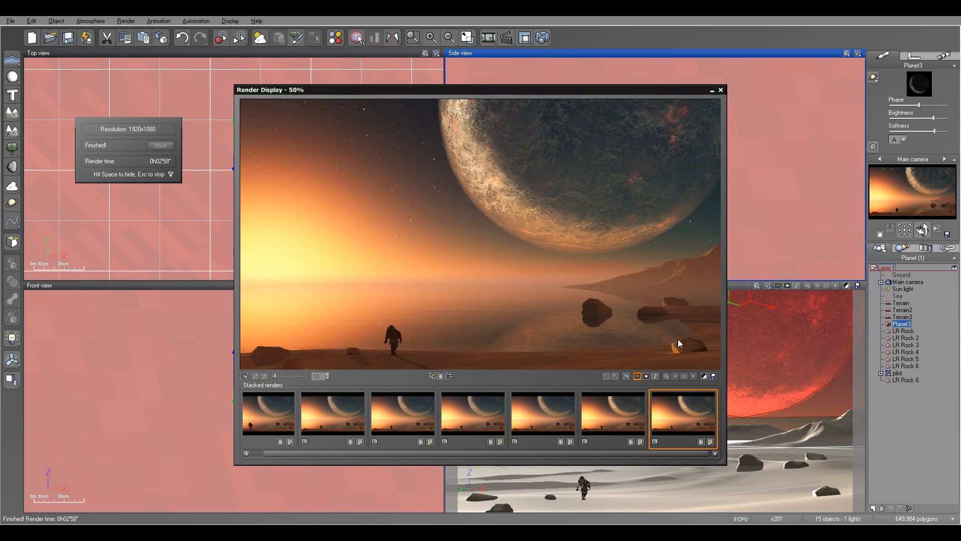